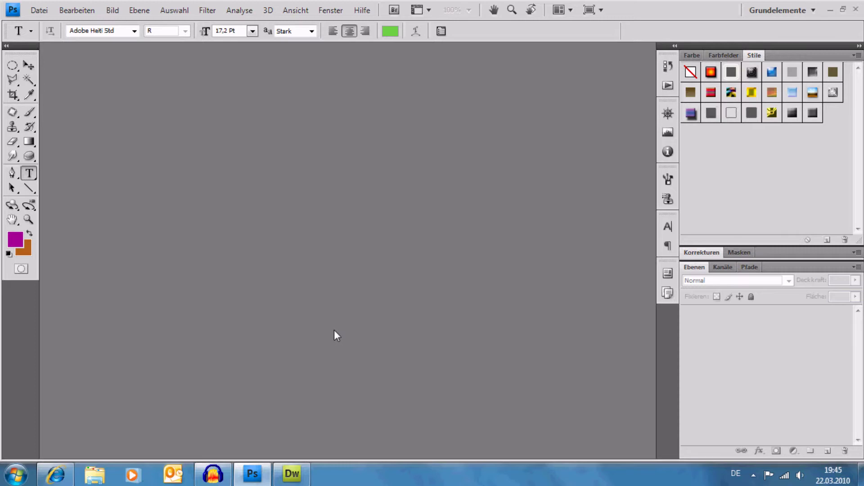
- Switch to the Tutorials for PC homepage open in Internet Explorer
left_click(56, 474)
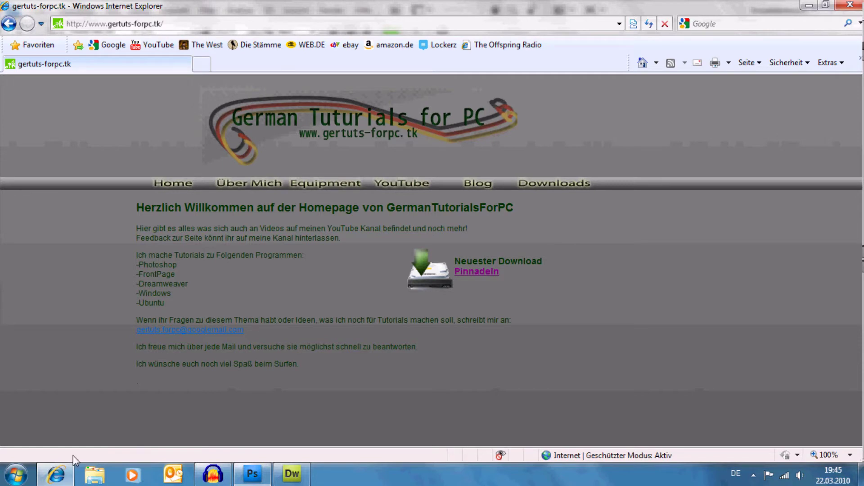
- Switch from Internet Explorer back to the empty Photoshop workspace
left_click(252, 477)
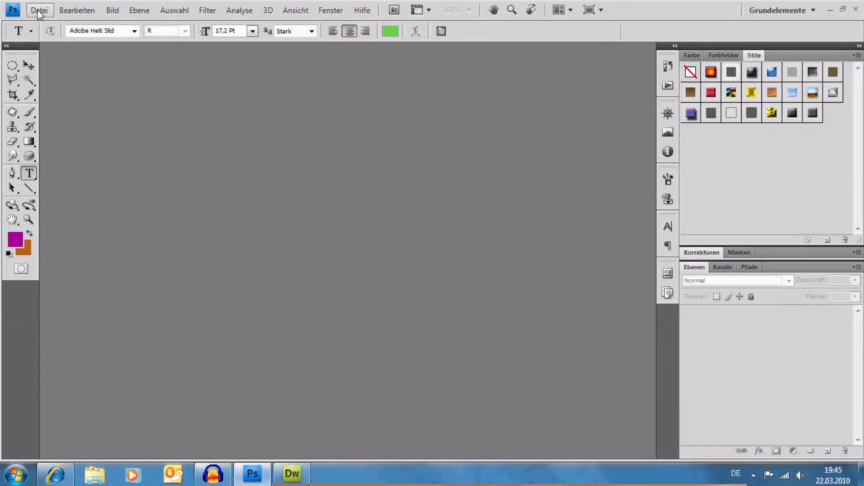
- Create Unbenannt-1, a transparent document 100 px wide and 2000 px tall
left_click(38, 11)
left_click(45, 21)
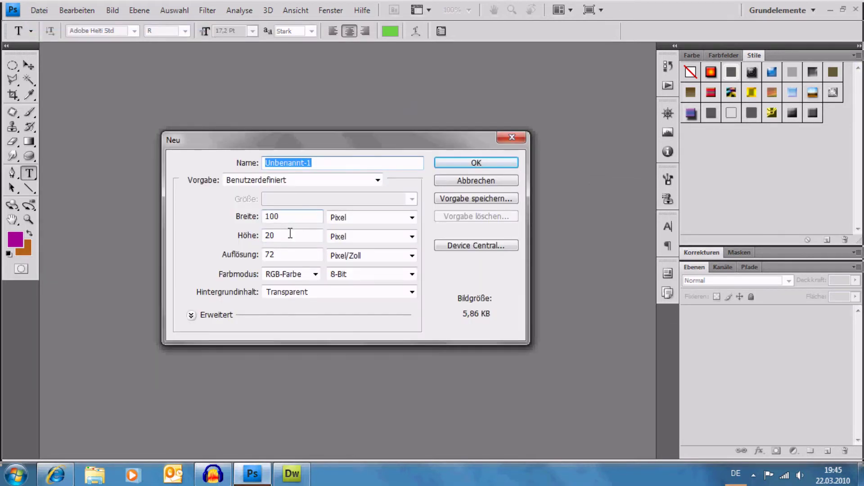
left_click(290, 238)
type("00")
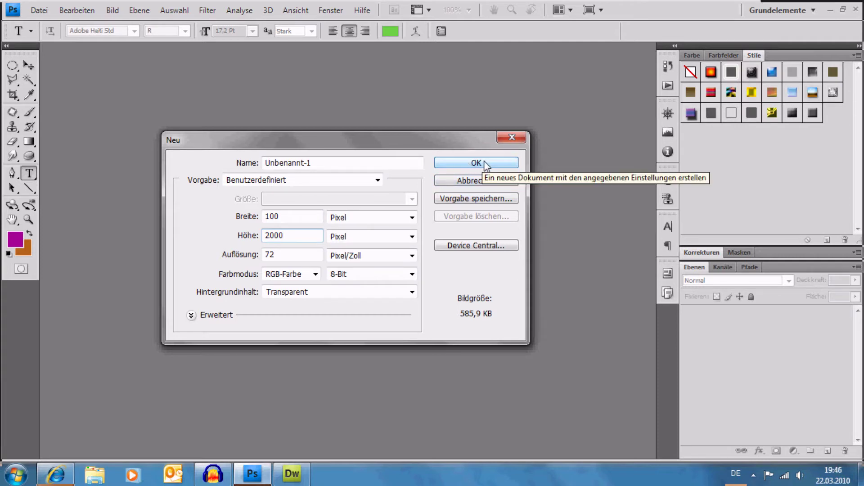
left_click(484, 162)
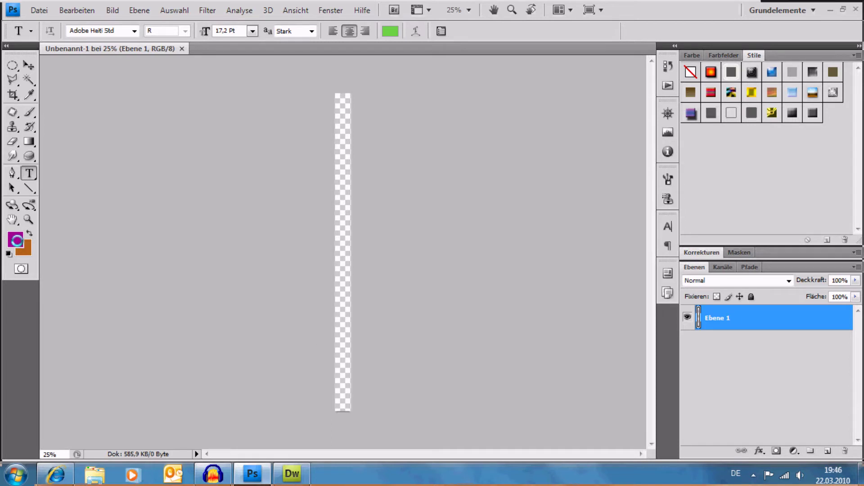
left_click(16, 240)
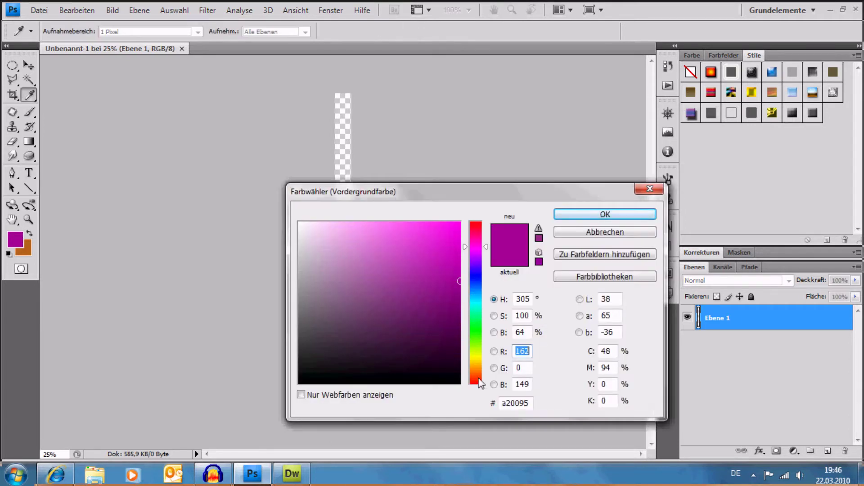
- Set the foreground colour to bright orange and the background colour to dark red
left_click_drag(481, 383, 478, 375)
left_click(435, 248)
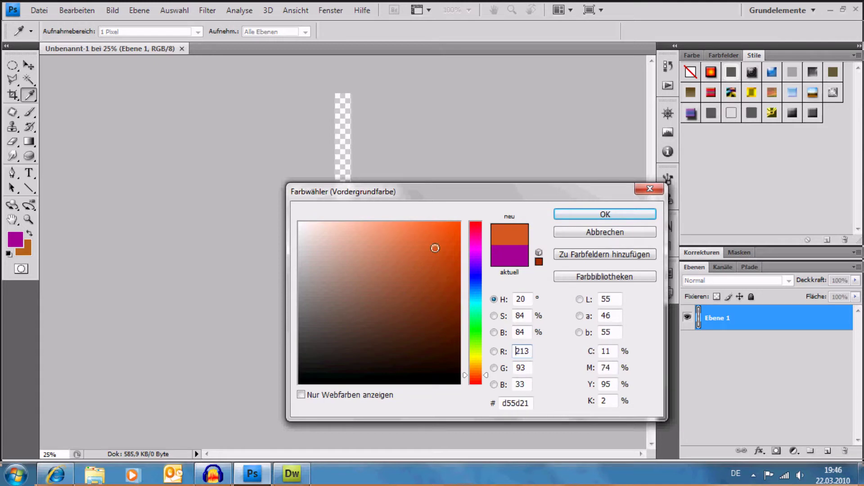
key("Return")
key("t")
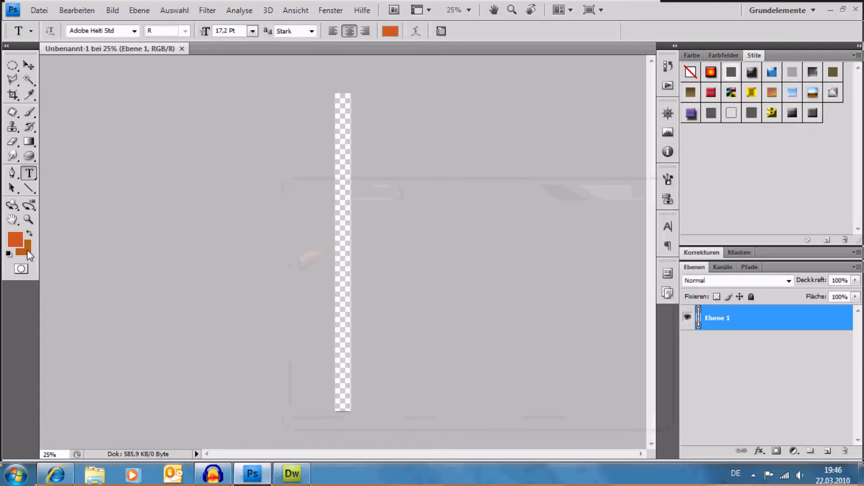
left_click(27, 252)
left_click_drag(474, 372, 473, 388)
left_click(448, 311)
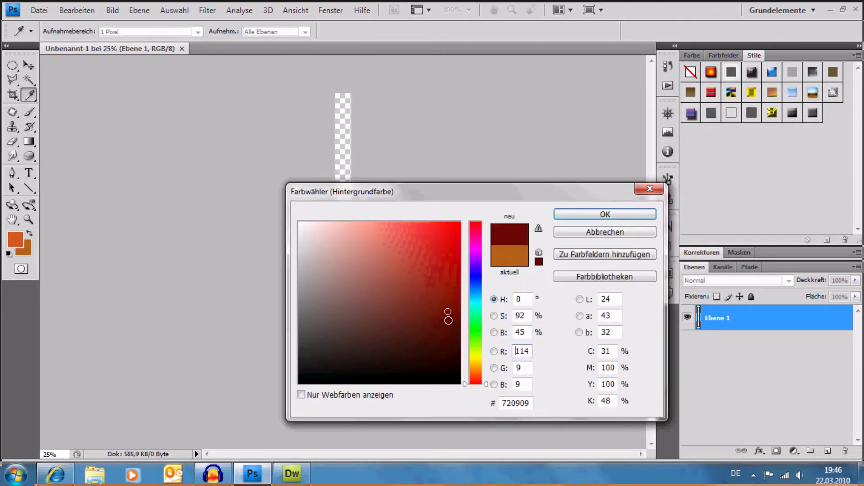
left_click(574, 216)
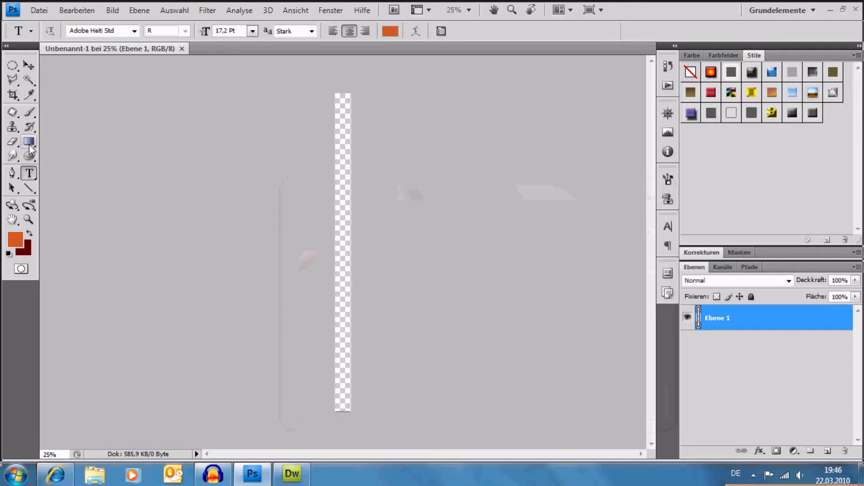
- Fill the strip top to bottom with a reflected orange-to-dark-red gradient
left_click(29, 141)
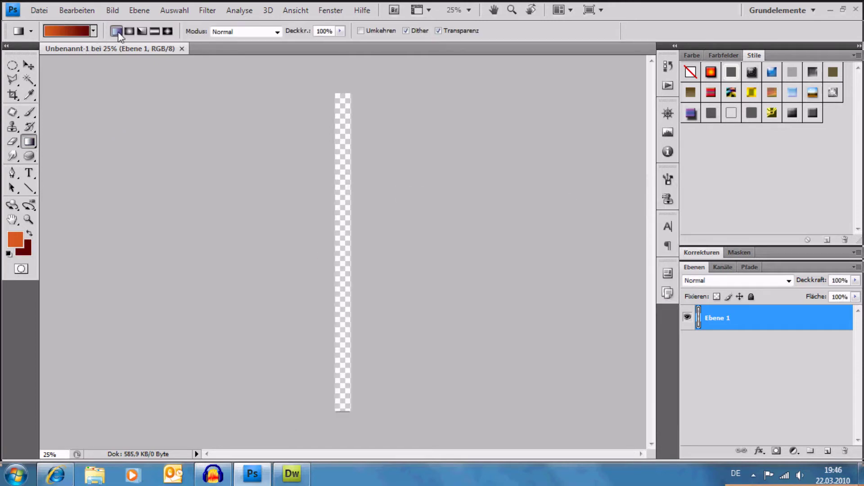
left_click(155, 31)
left_click_drag(345, 92, 344, 411)
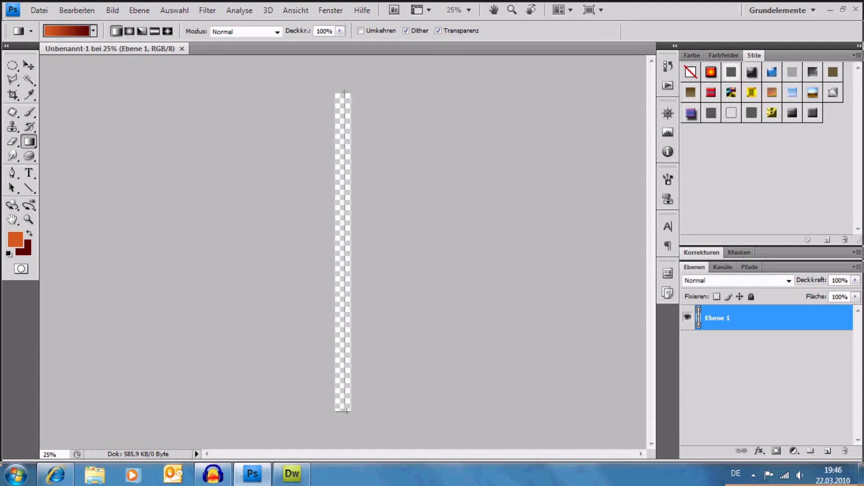
left_click_drag(347, 411, 338, 409)
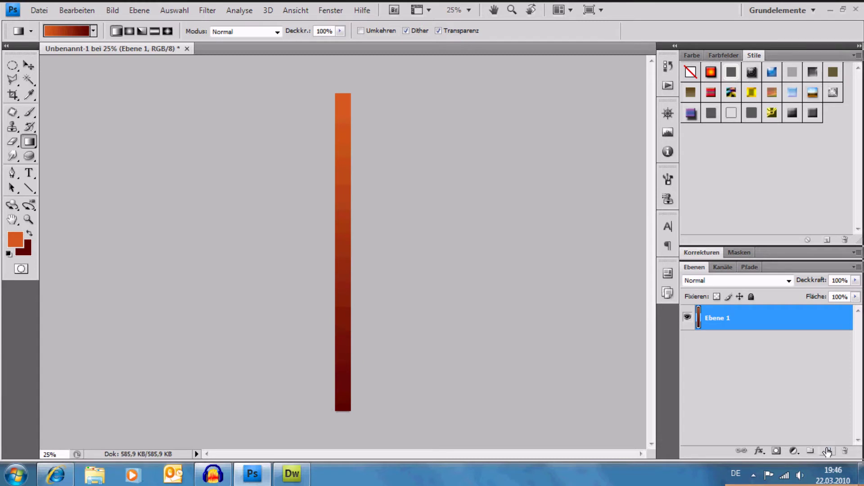
left_click(828, 451)
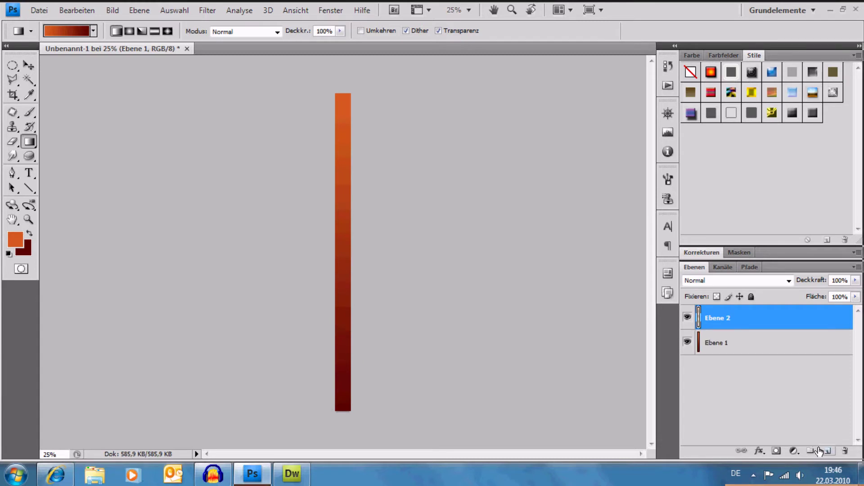
- Draw a 20 px orange line across the strip's top with the Line tool in fill-pixels mode
left_click(32, 192)
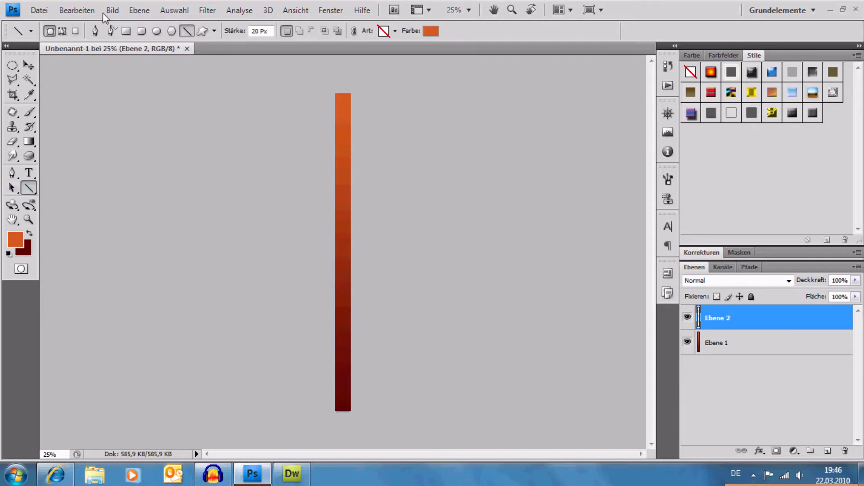
left_click(75, 31)
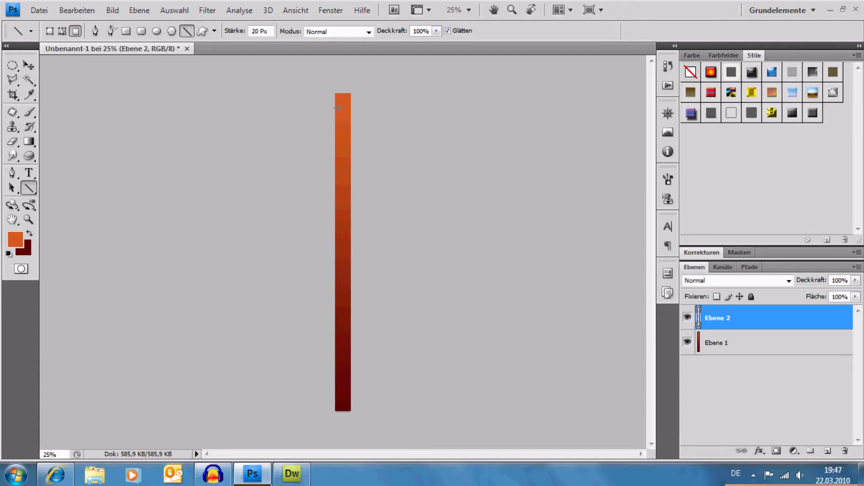
left_click_drag(349, 105, 373, 105)
left_click_drag(373, 105, 372, 107)
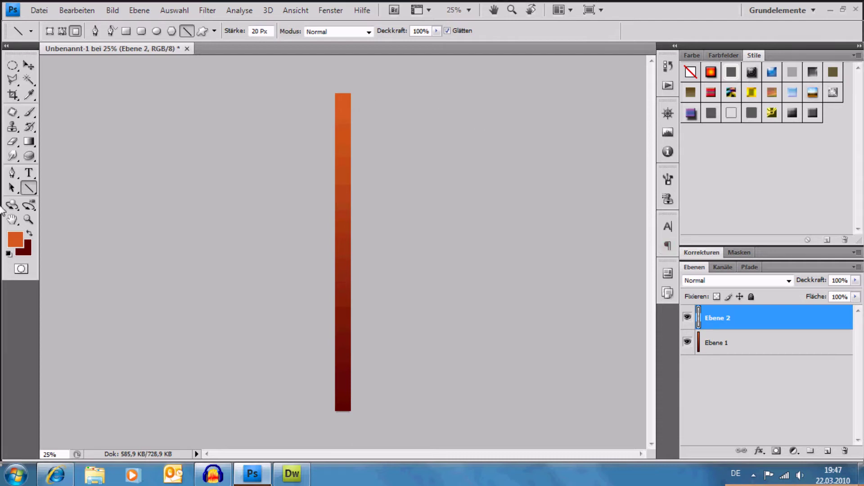
- Zoom in on the strip's top and load the Ebene 2 band as a selection
left_click(29, 219)
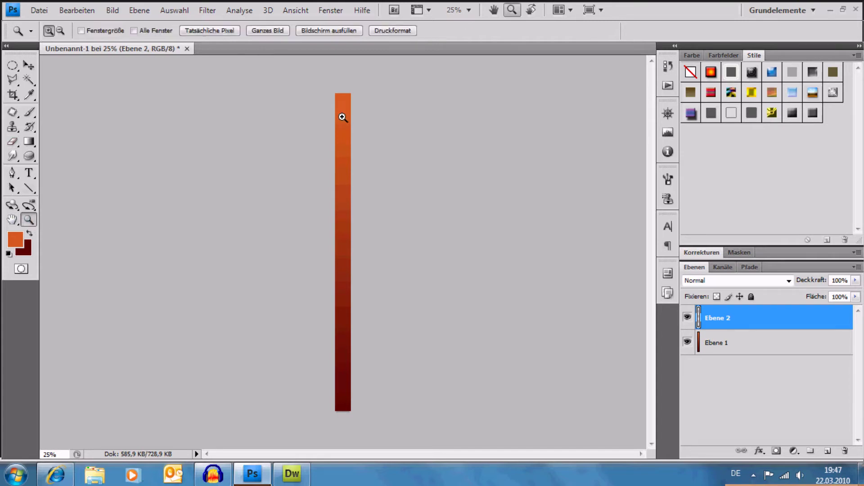
left_click_drag(379, 132, 381, 129)
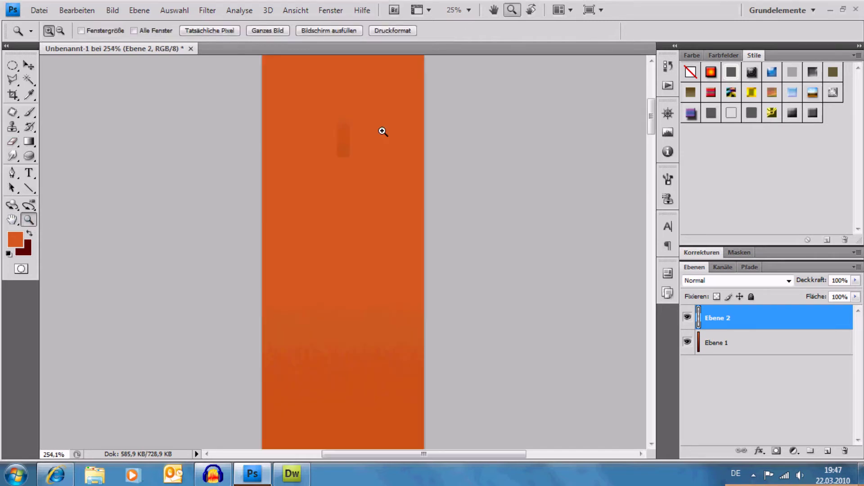
left_click(699, 321, "ctrl")
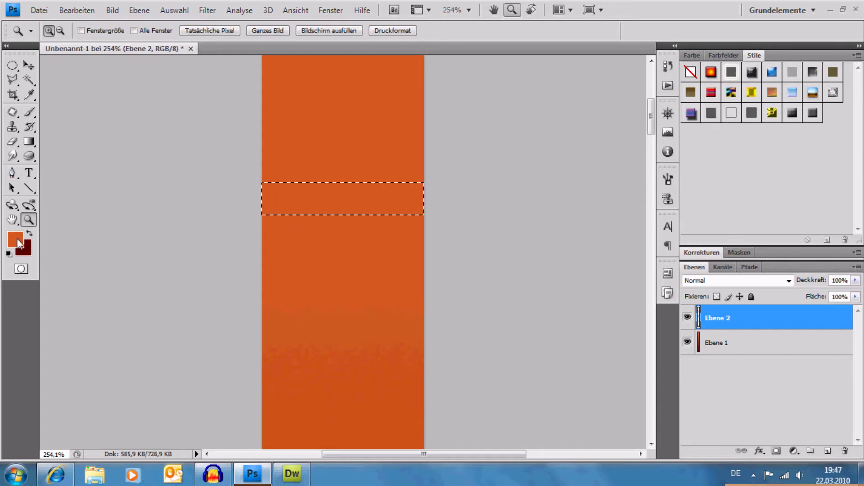
- Set the foreground to magenta and the background to purple, then gradient-fill the selected band
left_click(17, 238)
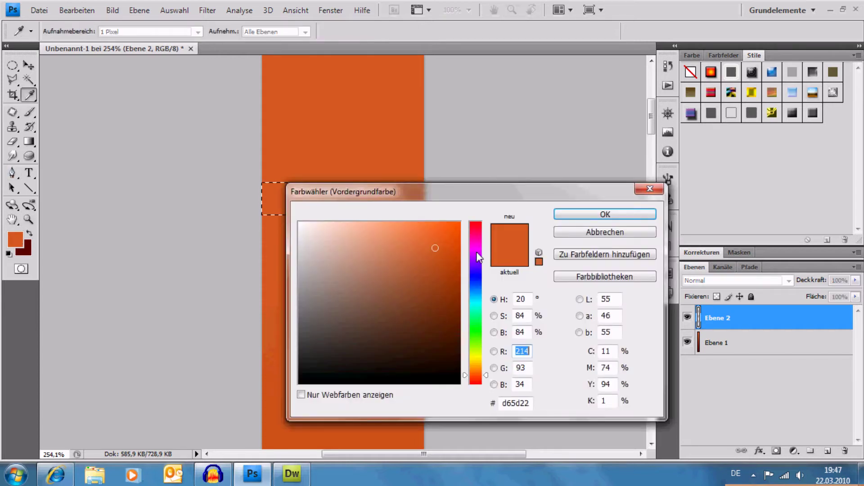
left_click(477, 252)
left_click(445, 237)
left_click(563, 216)
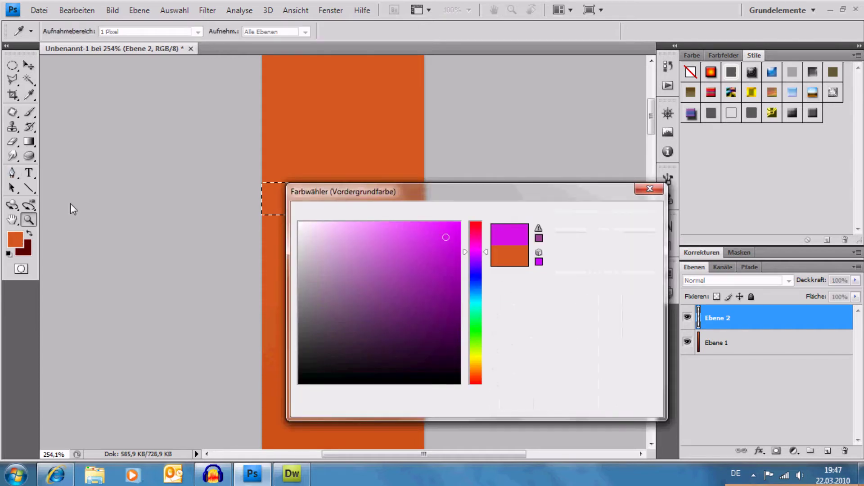
left_click(24, 248)
left_click(475, 264)
left_click(456, 272)
left_click(605, 215)
key("g")
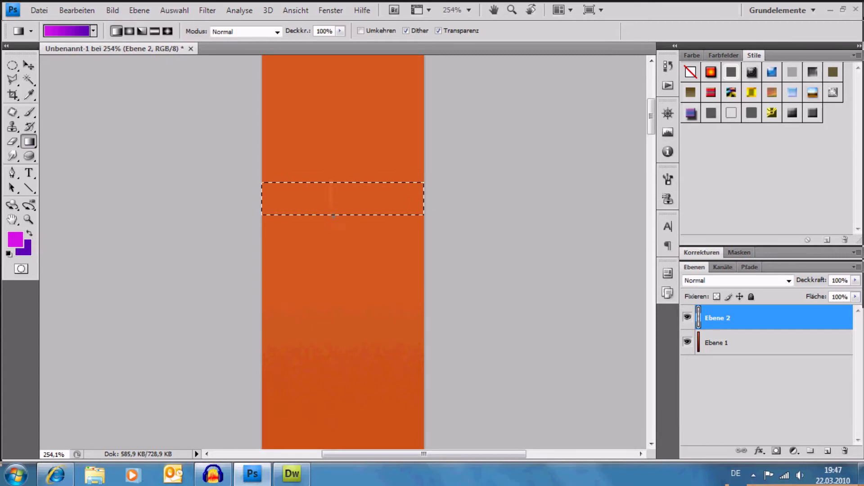
left_click_drag(331, 213, 310, 185)
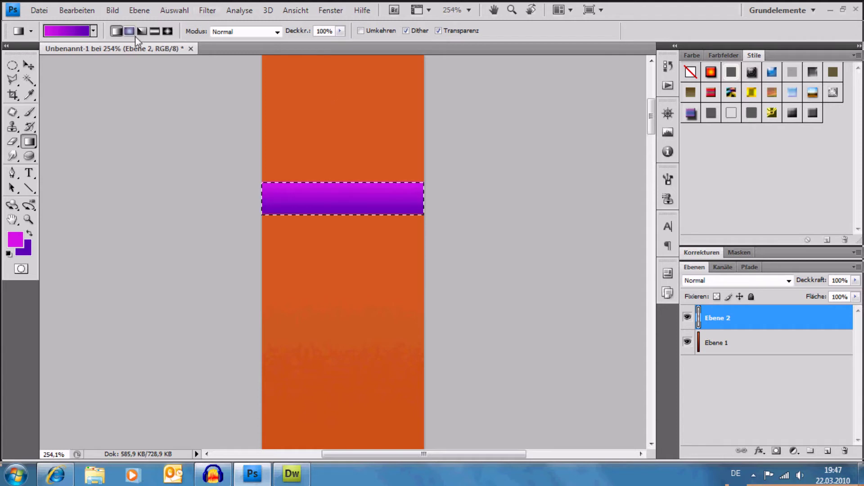
- Refill the band with a reflected purple-magenta-purple gradient and deselect it
left_click(155, 30)
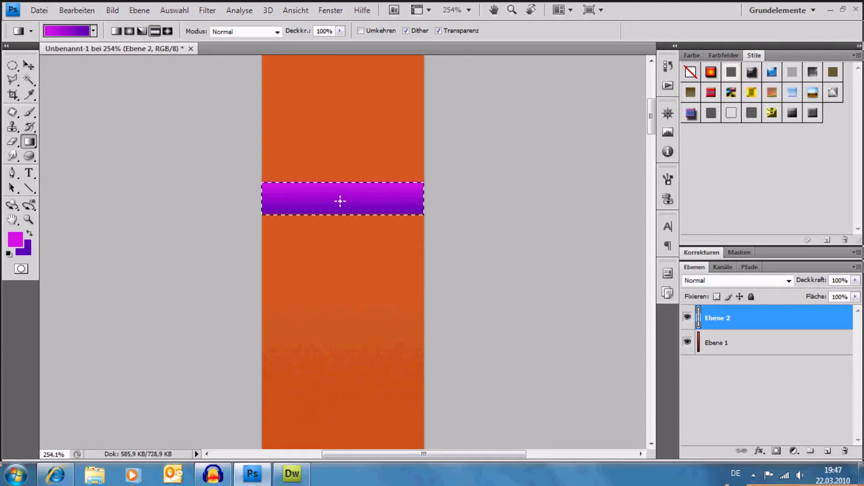
left_click_drag(338, 198, 338, 216)
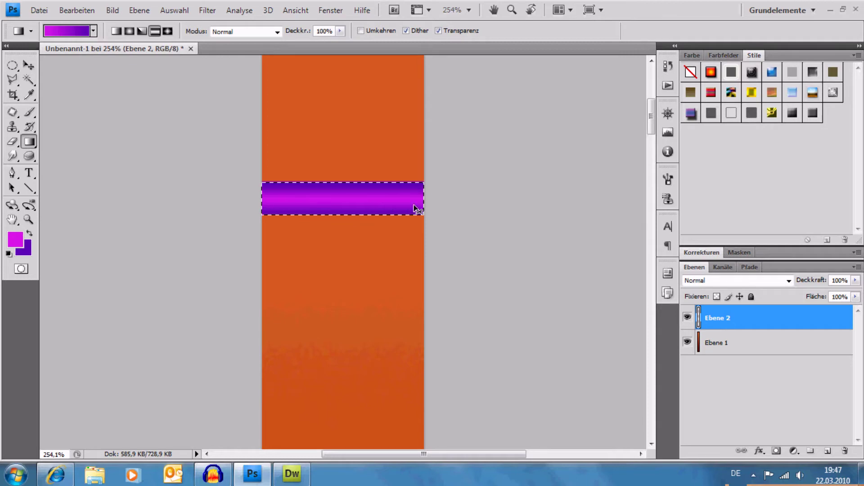
key("ctrl+d")
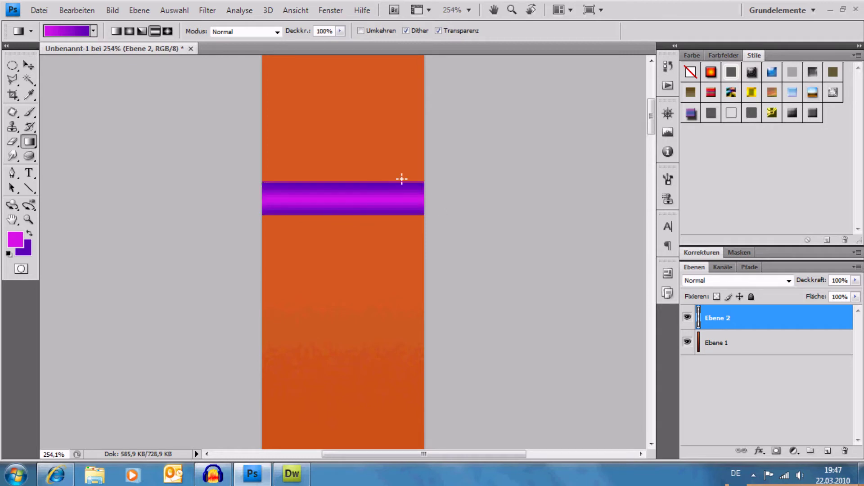
left_click(89, 11)
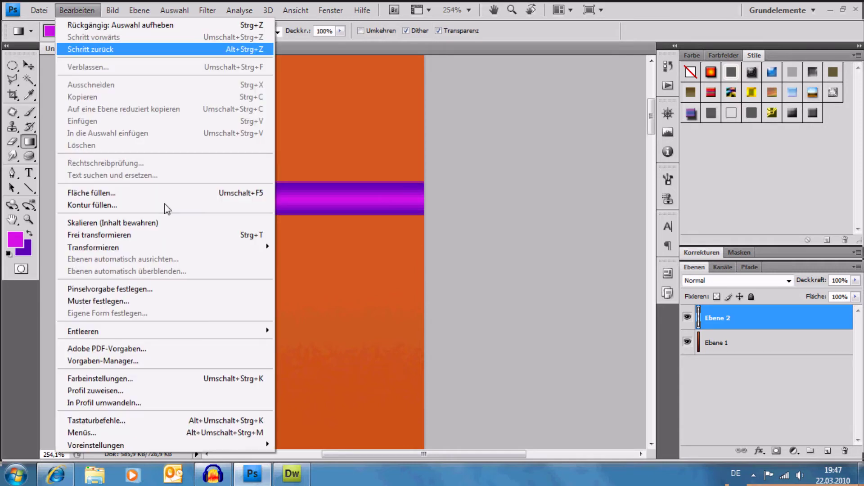
- Free-transform the purple band and move it down to Y = 120 px
left_click(161, 235)
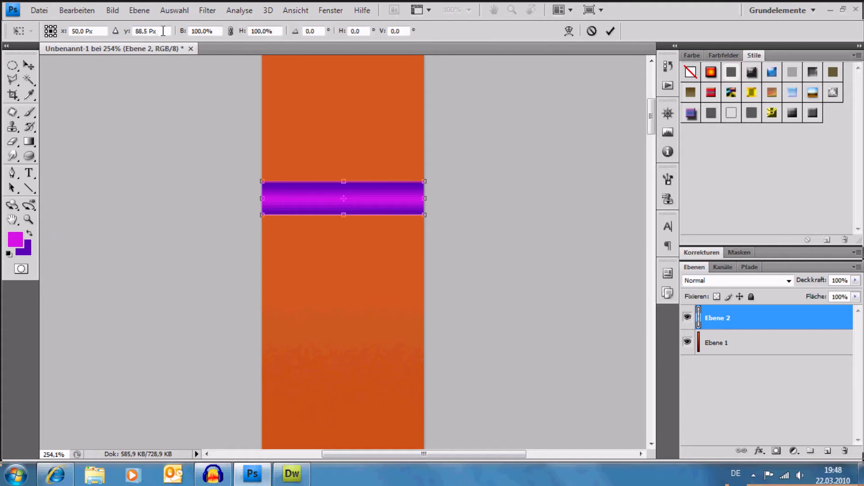
scroll(337, 149, "up", 1)
scroll(343, 150, "up", 2)
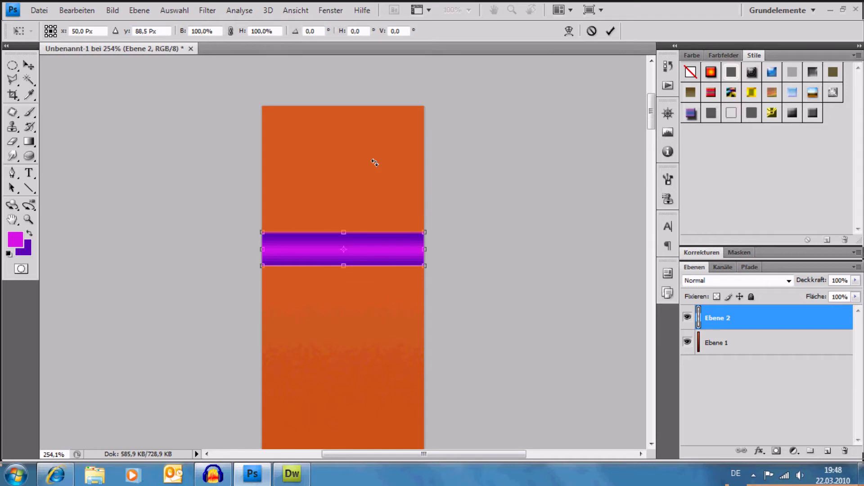
scroll(377, 166, "down", 1)
left_click_drag(170, 31, 132, 31)
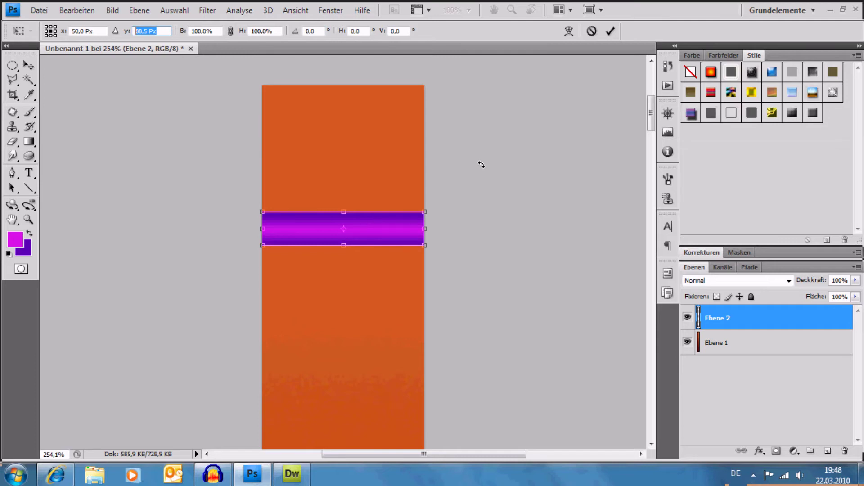
type("120")
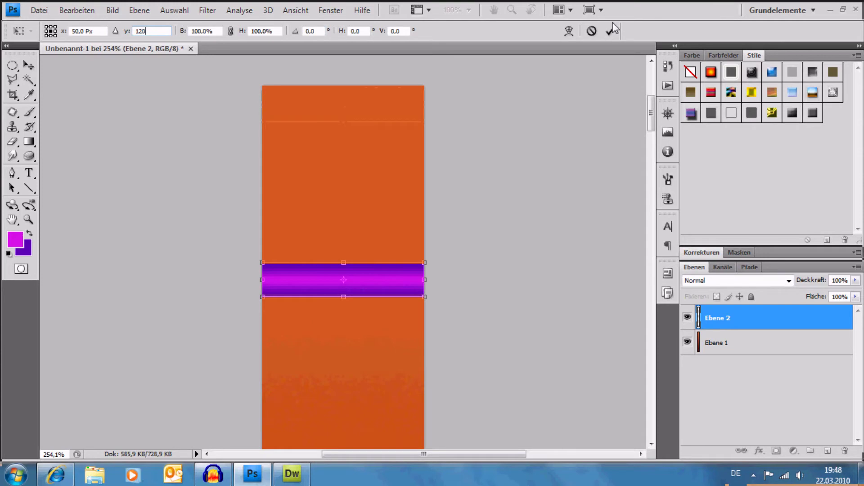
left_click(610, 31)
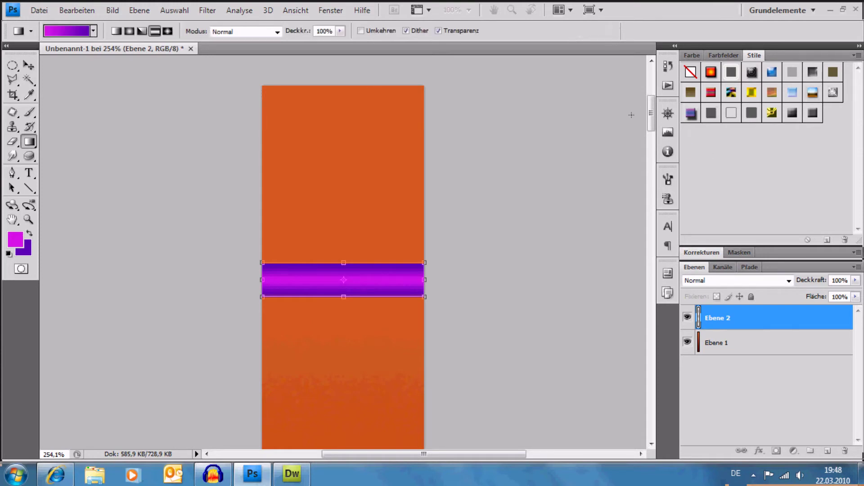
- Export the background via Save for Web as a quality-40 JPEG instead of PNG-24
left_click(39, 10)
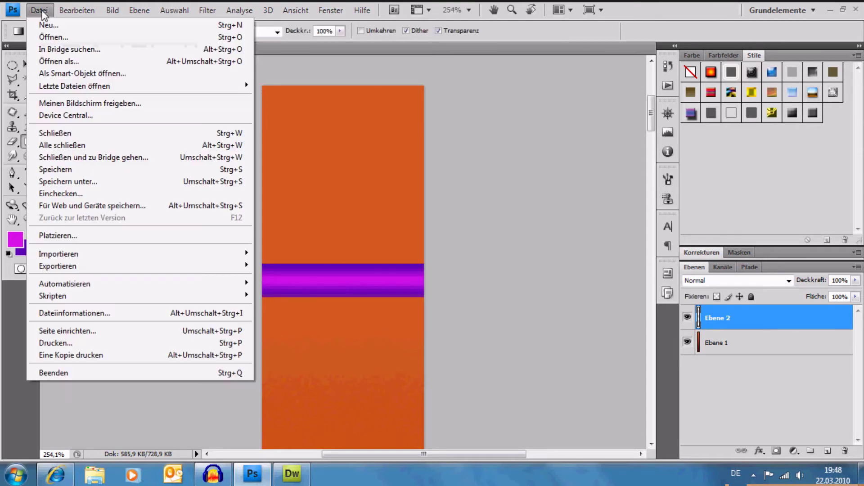
left_click(115, 206)
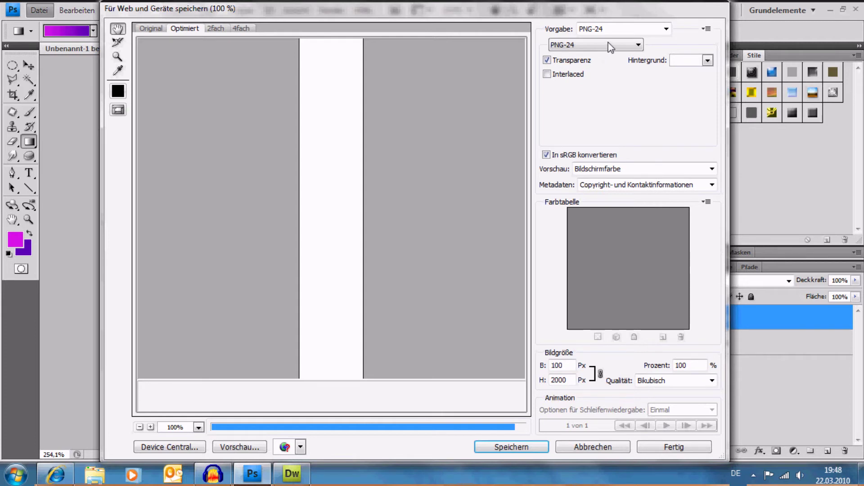
left_click(611, 45)
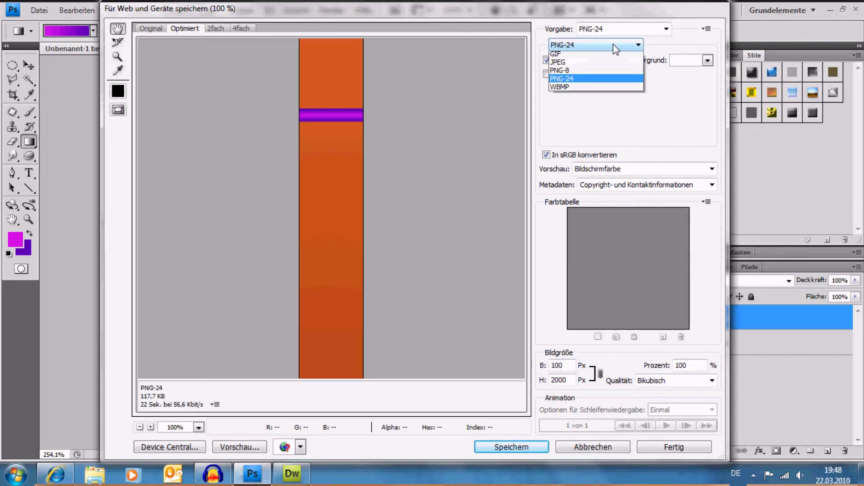
left_click(593, 64)
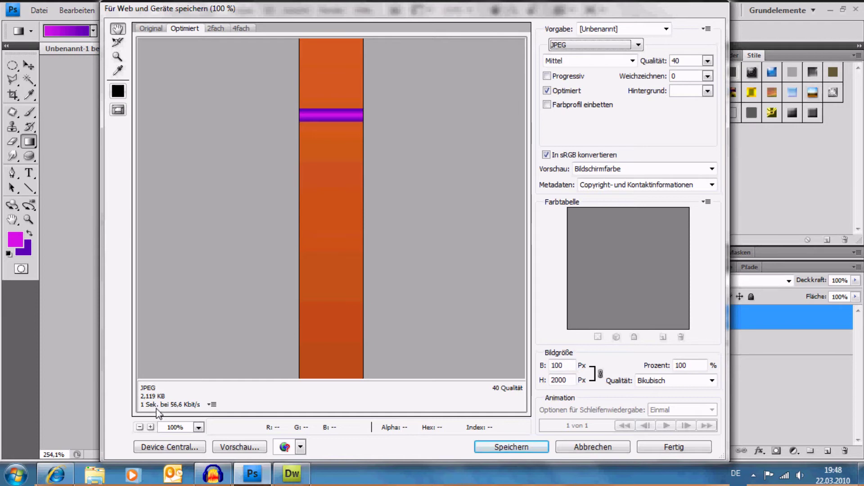
left_click(333, 109)
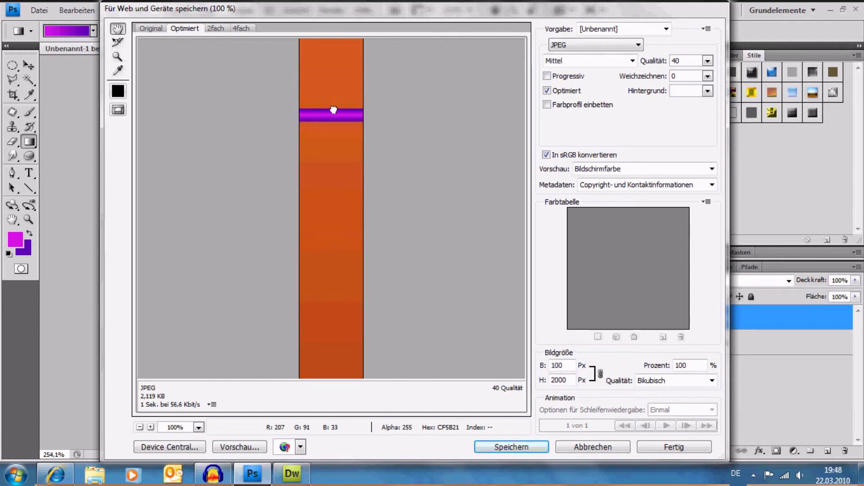
left_click(531, 448)
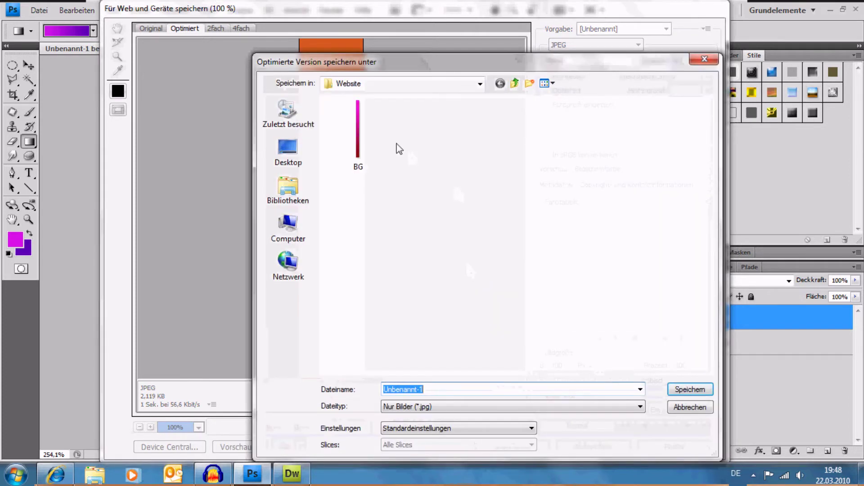
- Save the JPEG as BG.jpg in the Website folder, overwriting the existing file
left_click(367, 143)
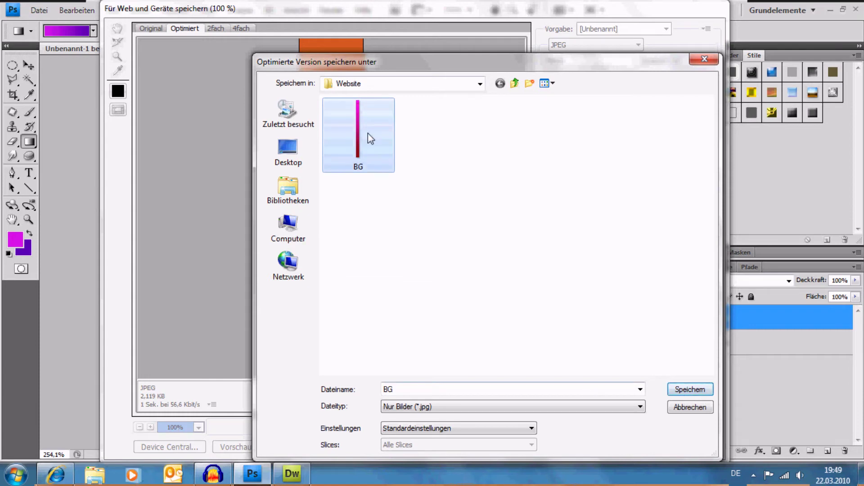
left_click(690, 390)
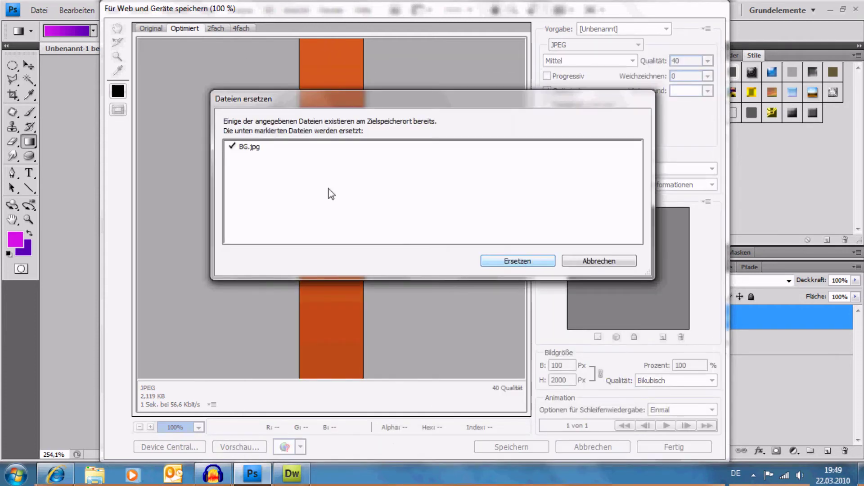
left_click(517, 261)
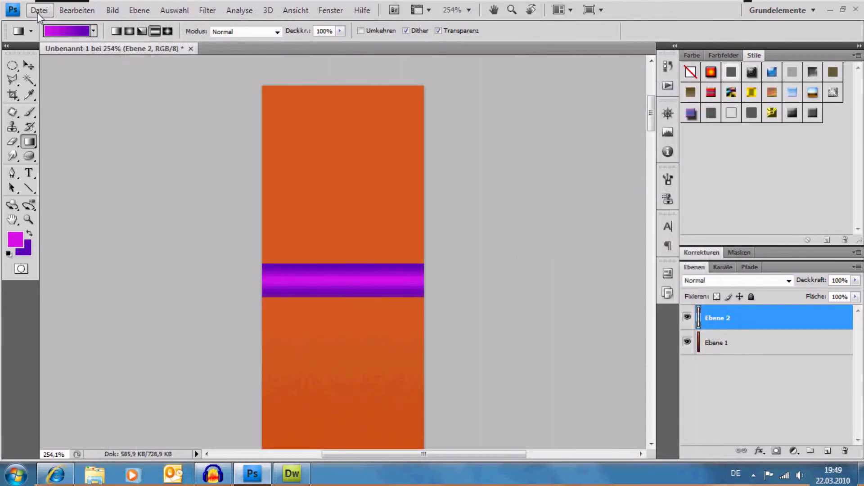
- Create a new document 100 pixels wide and 20 pixels high with a transparent background
left_click(38, 10)
left_click(43, 21)
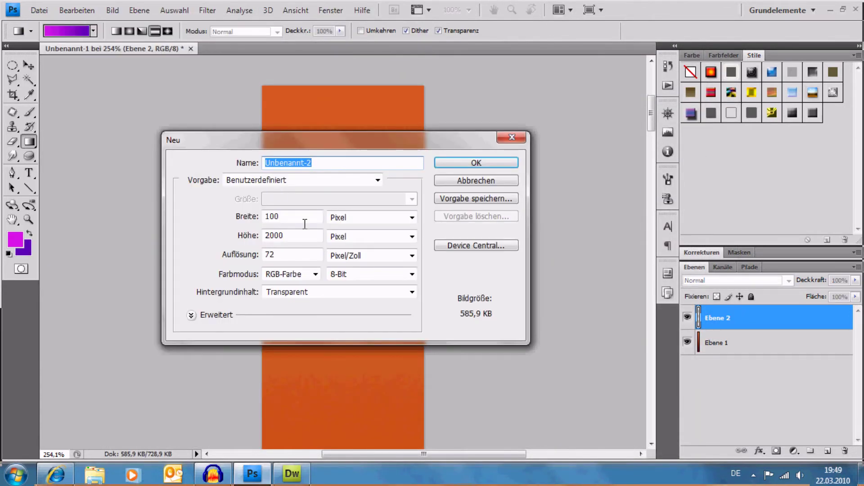
left_click(289, 234)
key("BackSpace")
key("BackSpace")
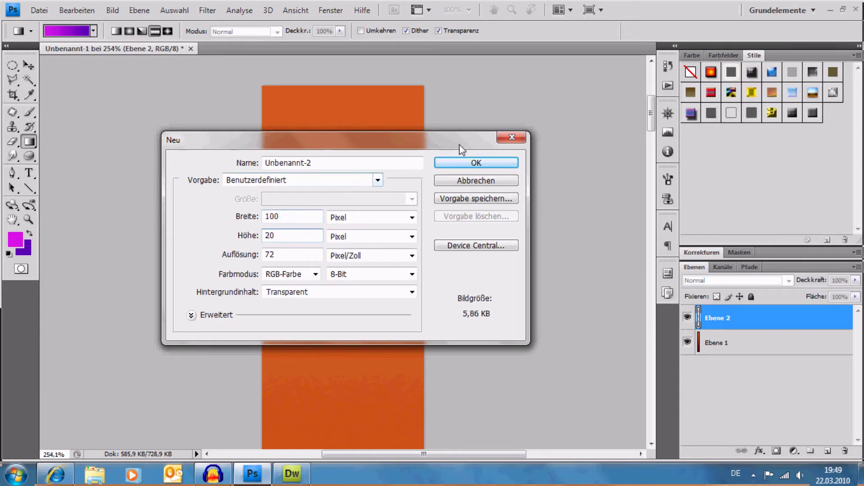
mouse_move(459, 141)
left_mouse_down()
mouse_move(411, 264)
mouse_move(422, 282)
mouse_move(489, 71)
left_mouse_up()
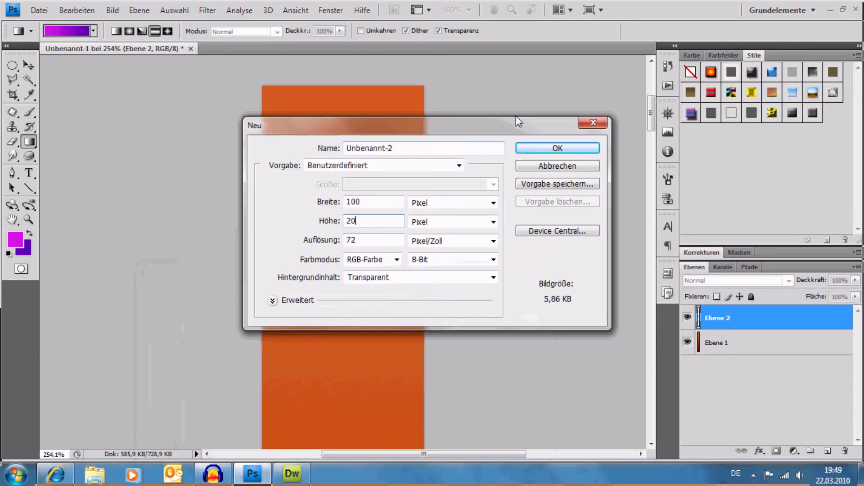
left_click_drag(487, 67, 460, 60)
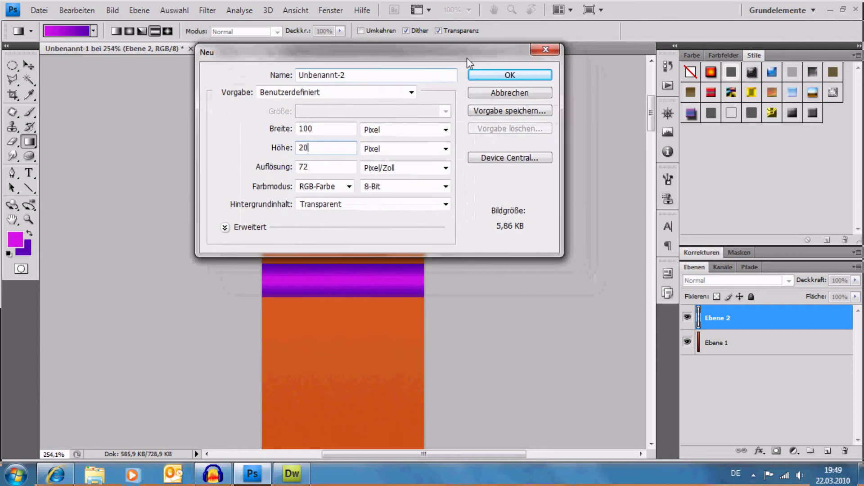
left_click(519, 78)
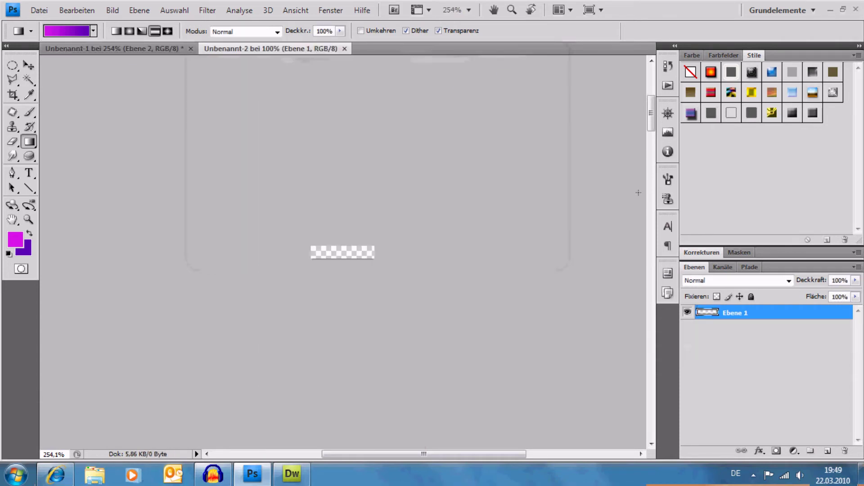
- Switch to the Type tool and set the text colour to green
left_click(29, 173)
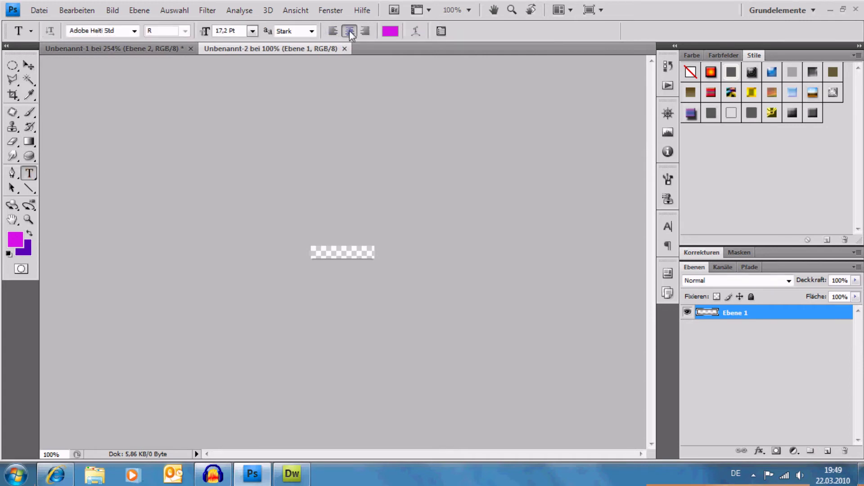
left_click(390, 31)
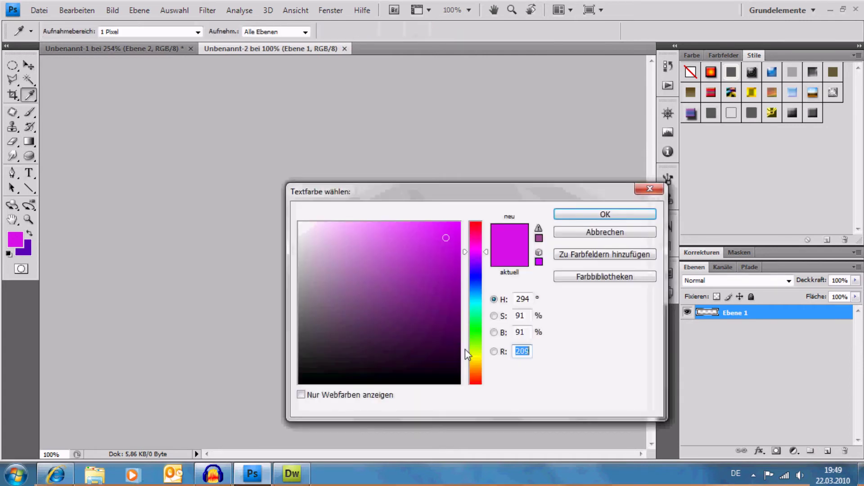
left_click_drag(466, 350, 465, 321)
left_click(431, 257)
left_click_drag(431, 257, 418, 251)
left_click(571, 216)
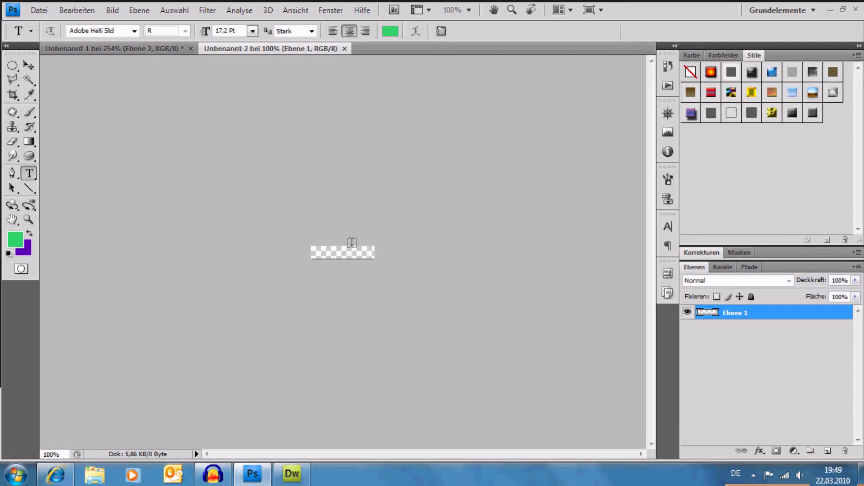
- Type 'startseite' on the button canvas and commit it
left_click(342, 251)
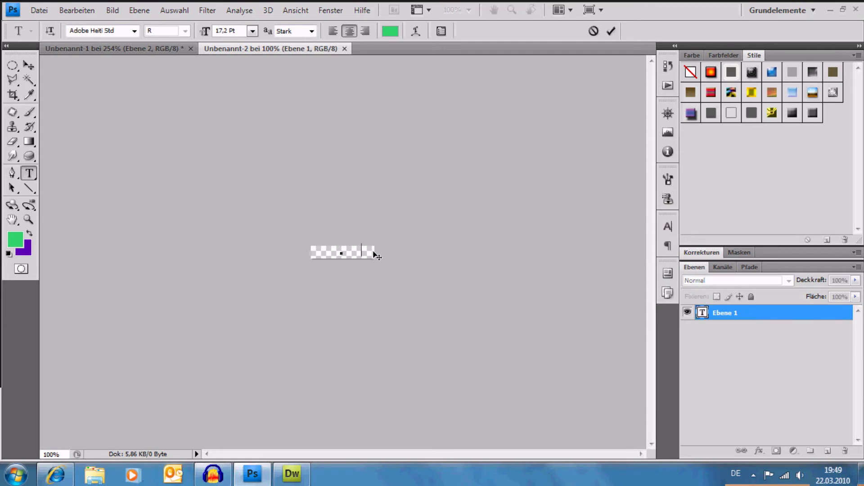
key("ctrl+a")
type("startseite")
left_click(611, 32)
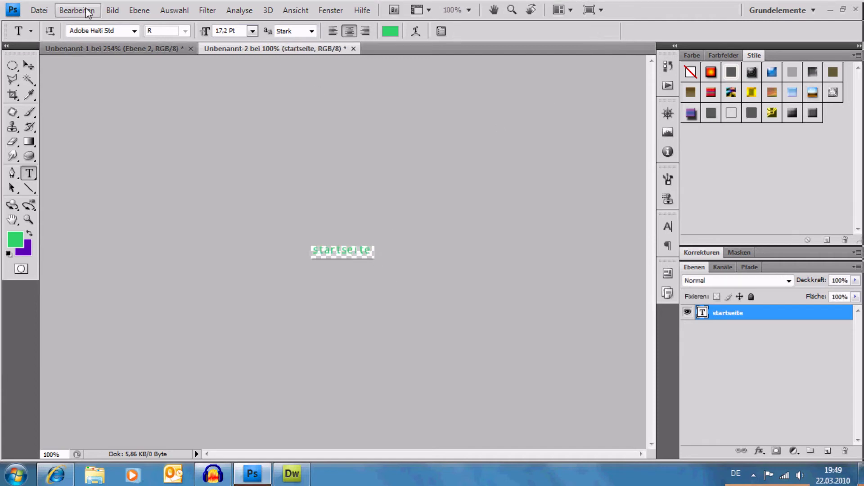
- Free-transform the startseite text to position X 50 px, Y 10 px and commit
left_click(78, 10)
left_click(139, 235)
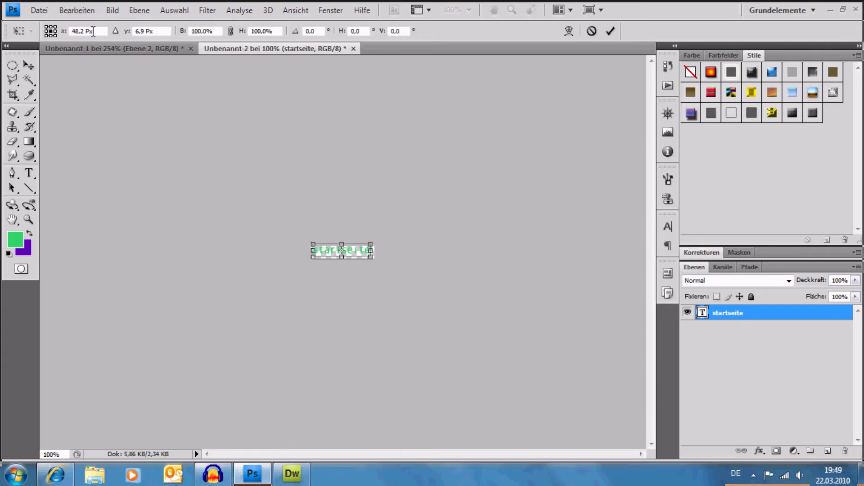
left_click_drag(99, 30, 71, 30)
type("50")
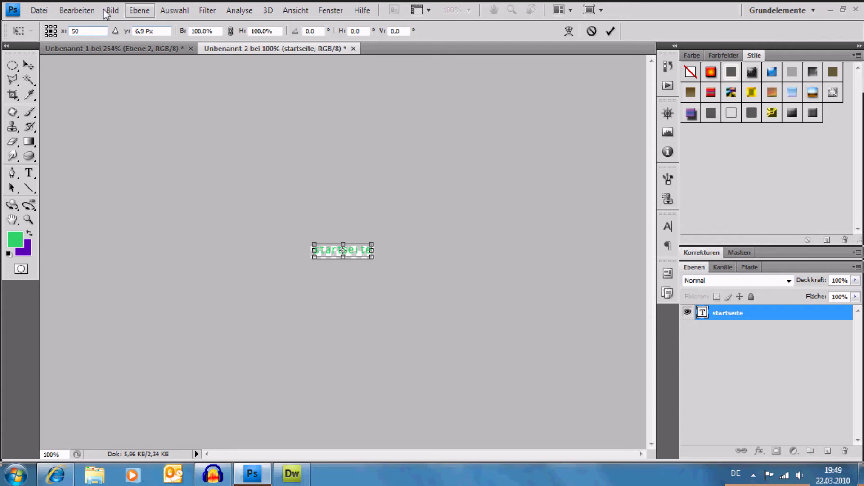
left_click_drag(132, 31, 128, 32)
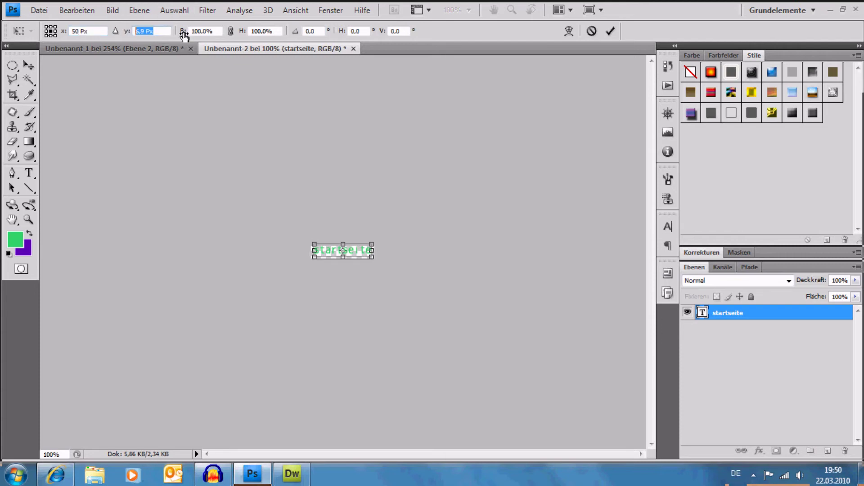
type("1")
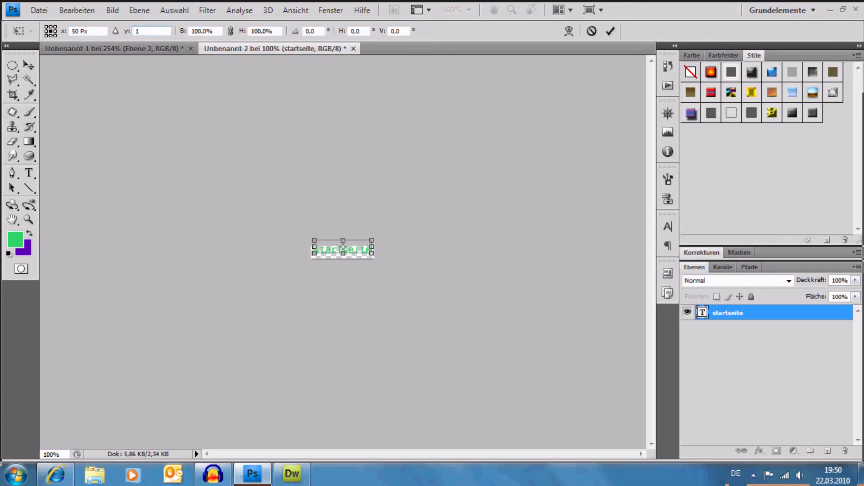
type("0")
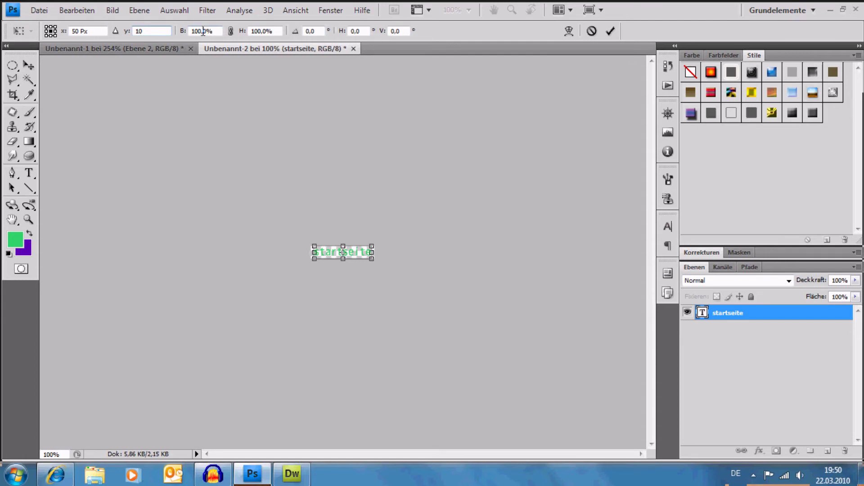
type("x")
left_click(611, 30)
left_click(611, 30)
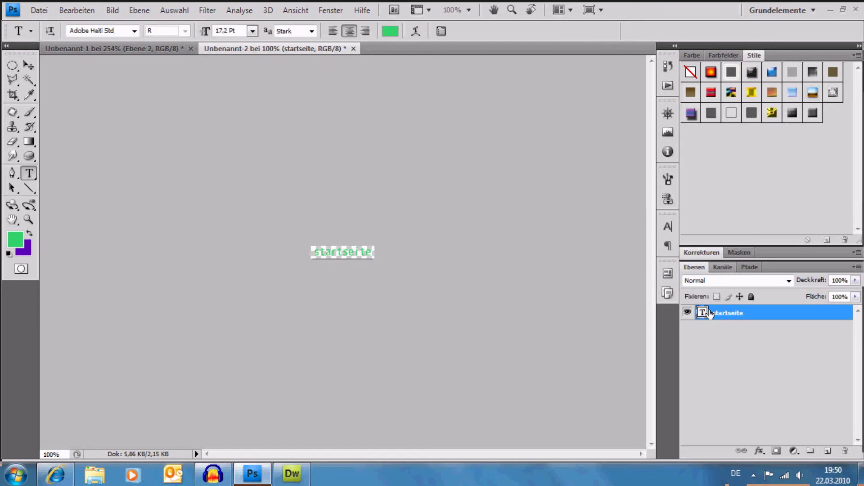
- Add a default Schein nach außen (outer glow) layer style to the startseite text
left_click(759, 451)
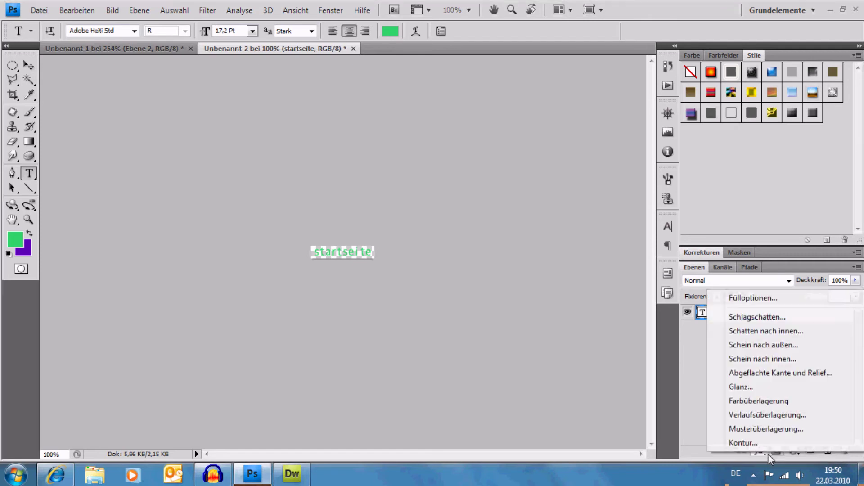
left_click(797, 348)
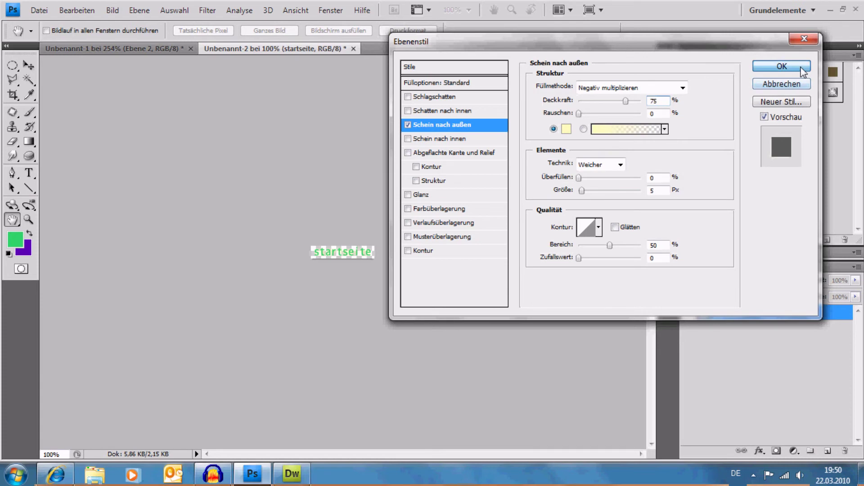
key("Return")
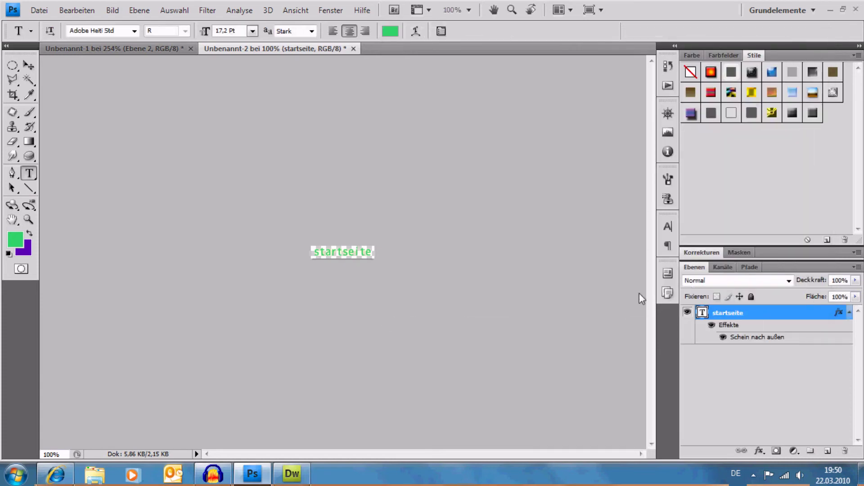
left_click(47, 11)
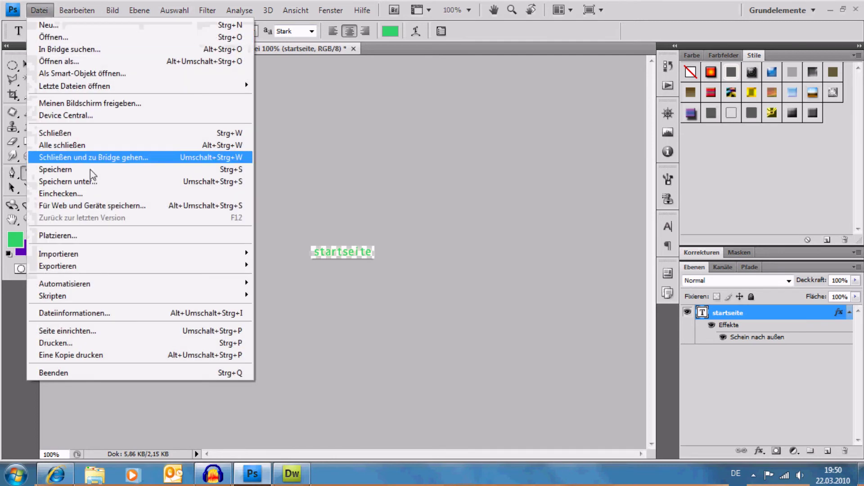
- In Für Web und Geräte speichern, set PNG-24 output, previewing at 400 %
left_click(107, 204)
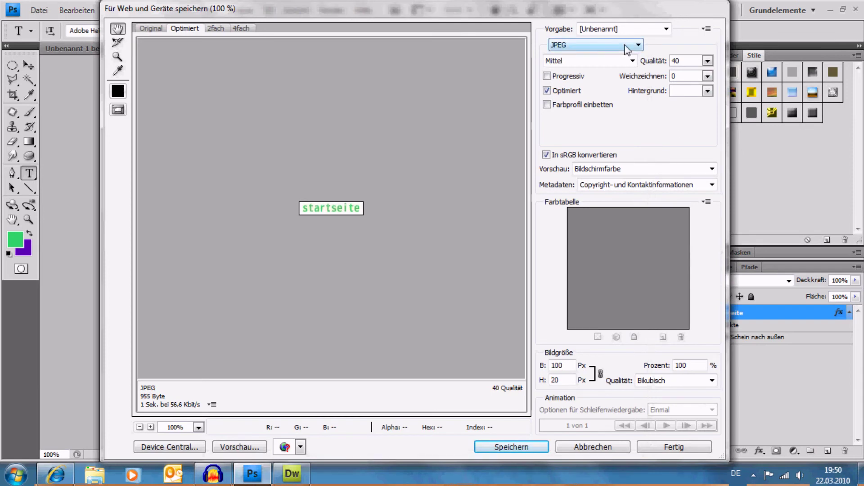
left_click(626, 45)
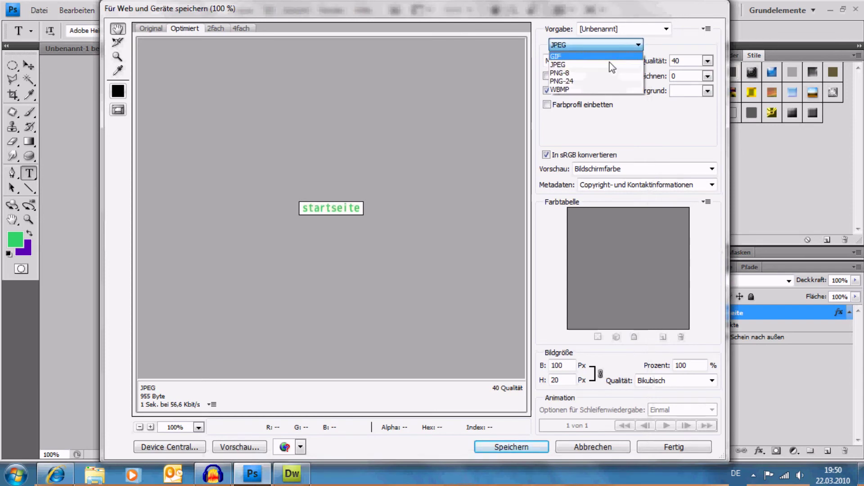
left_click(577, 85)
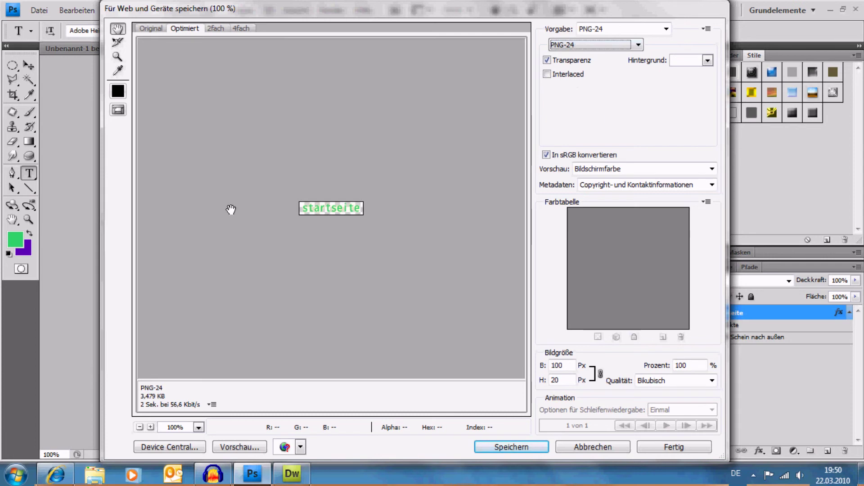
left_click(198, 427)
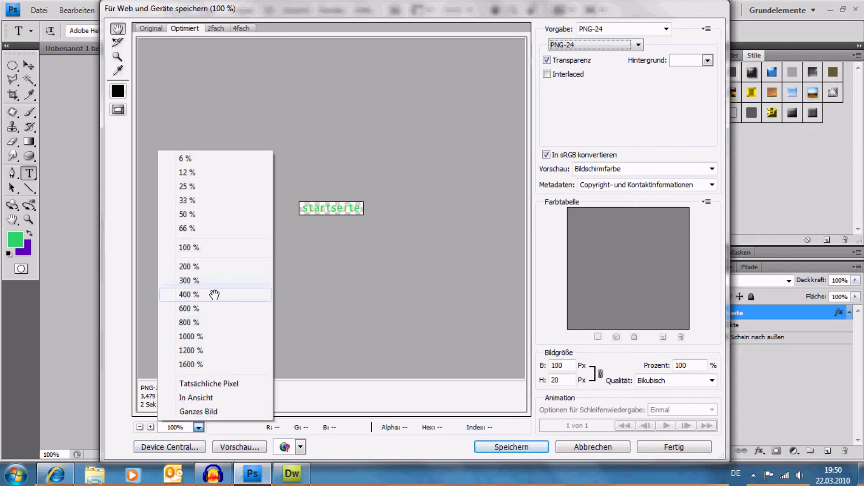
left_click(217, 294)
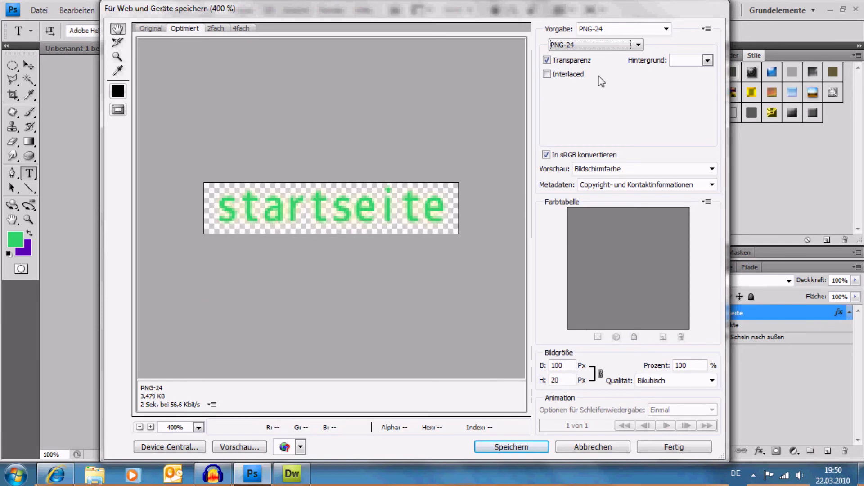
left_click(615, 45)
left_click(606, 57)
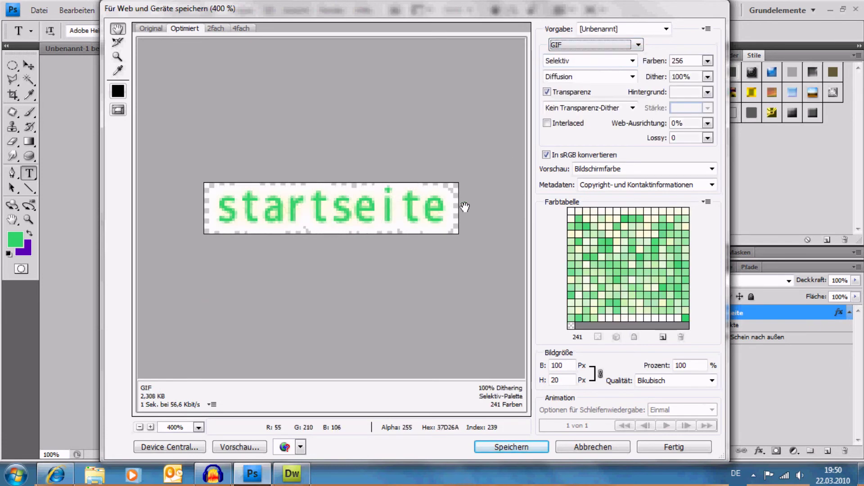
left_click(604, 45)
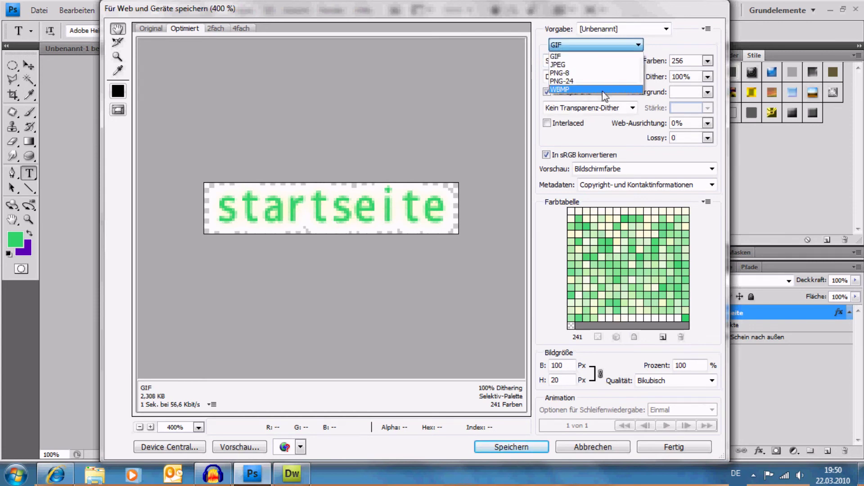
left_click(599, 82)
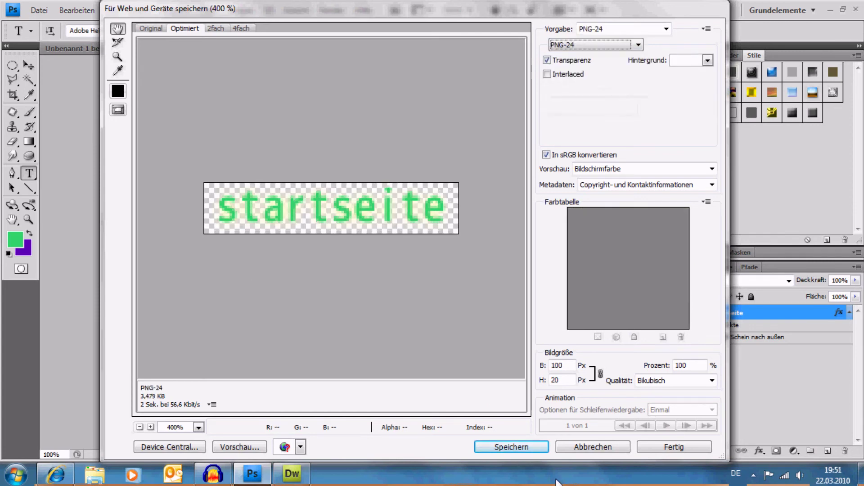
- Save the optimised PNG over nHomebutton.png in the Website folder
left_click(522, 449)
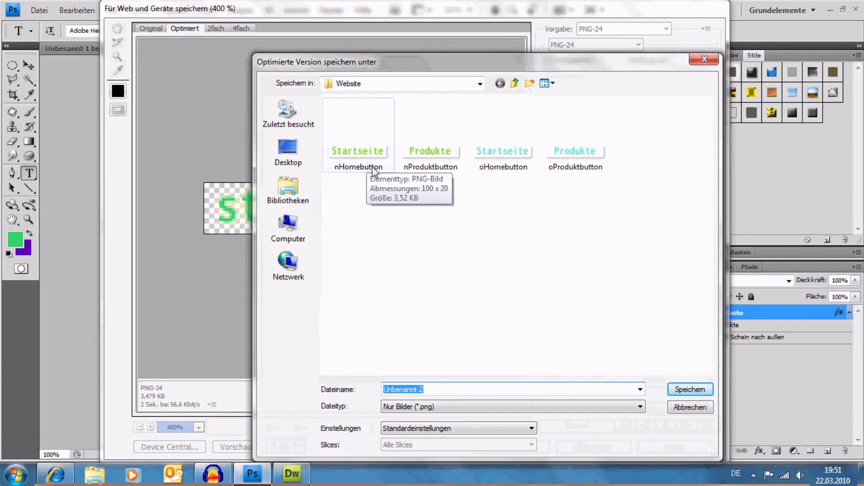
left_click(372, 171)
left_click(690, 389)
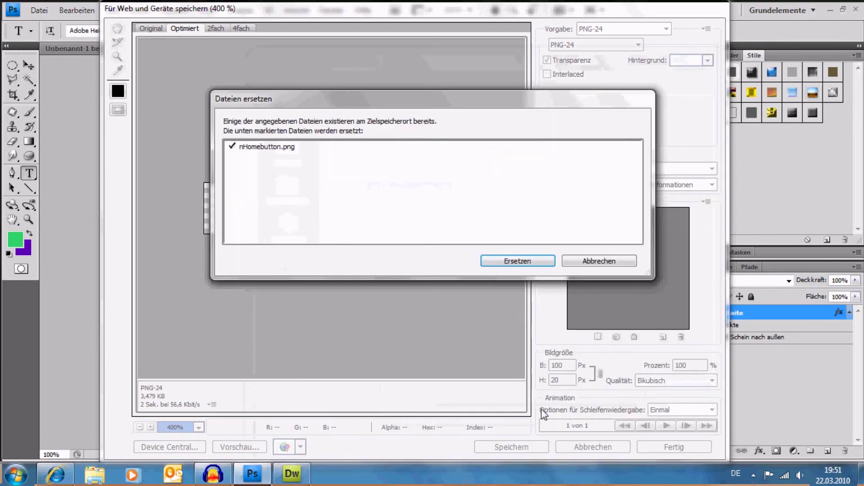
left_click(527, 265)
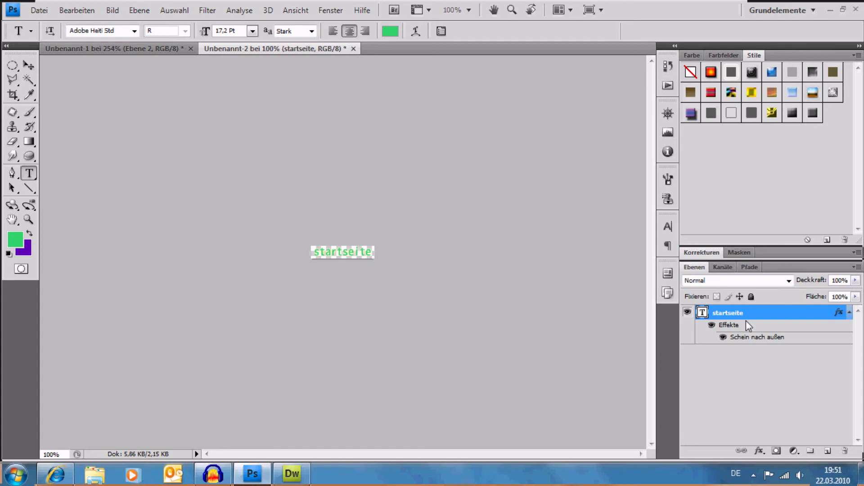
- Replace the button label text with 'Produkte' and commit it
double_click(702, 311)
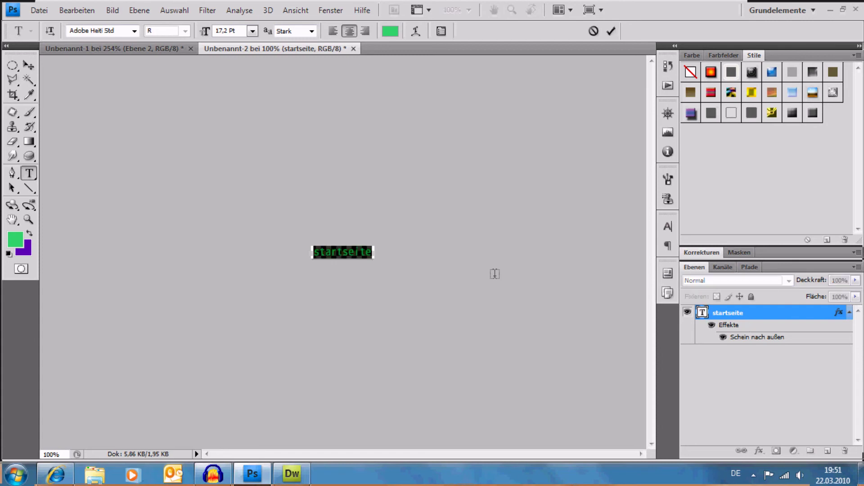
key("ctrl+h")
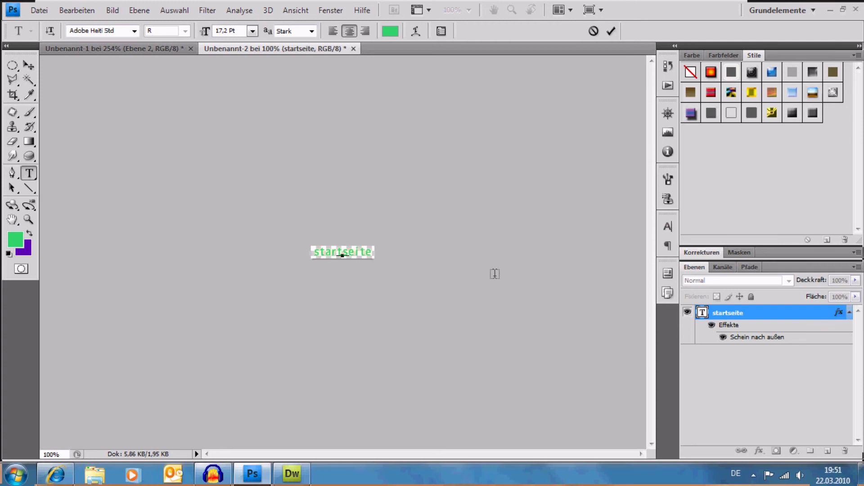
type("Pr")
type("dukte")
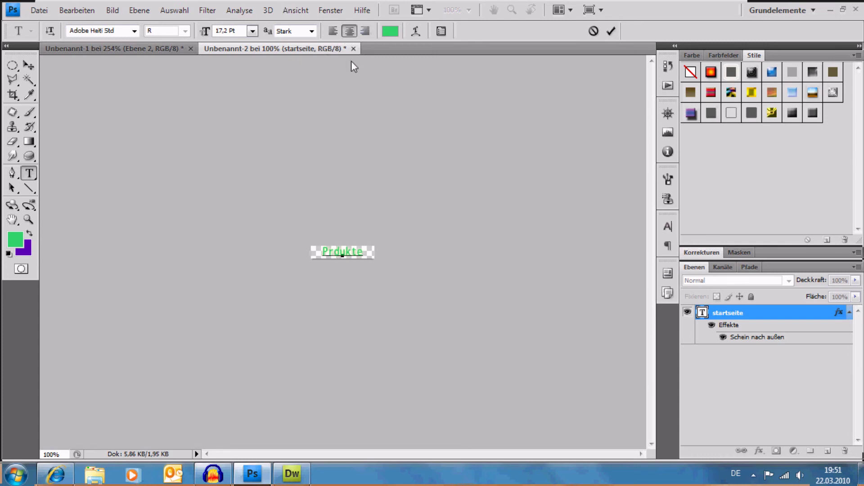
type("o")
left_click(612, 30)
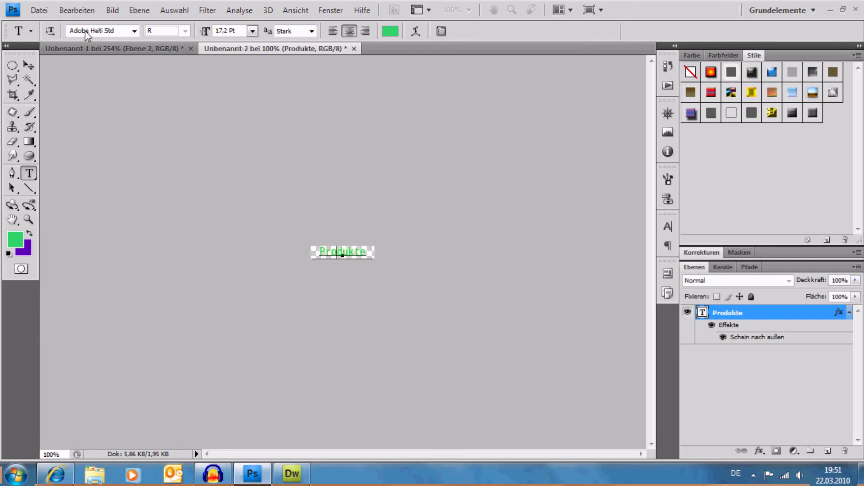
left_click(39, 10)
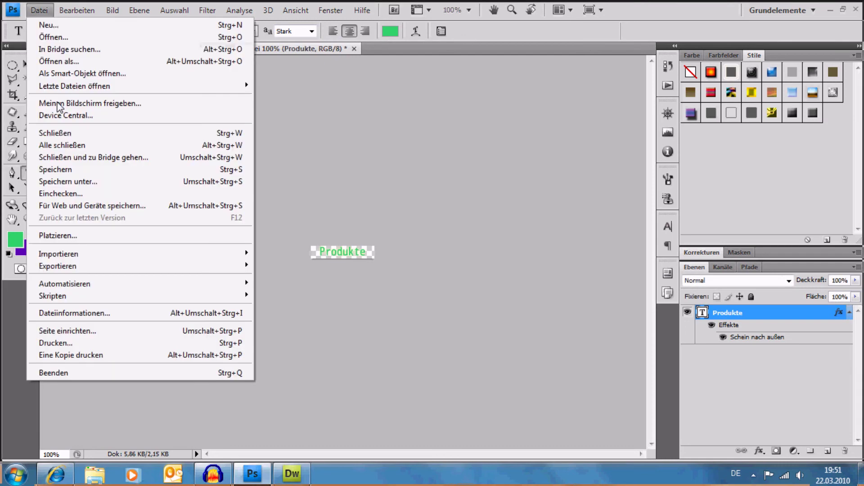
- Export the Produkte button for web, overwriting nProduktbutton.png in the Website folder
left_click(80, 206)
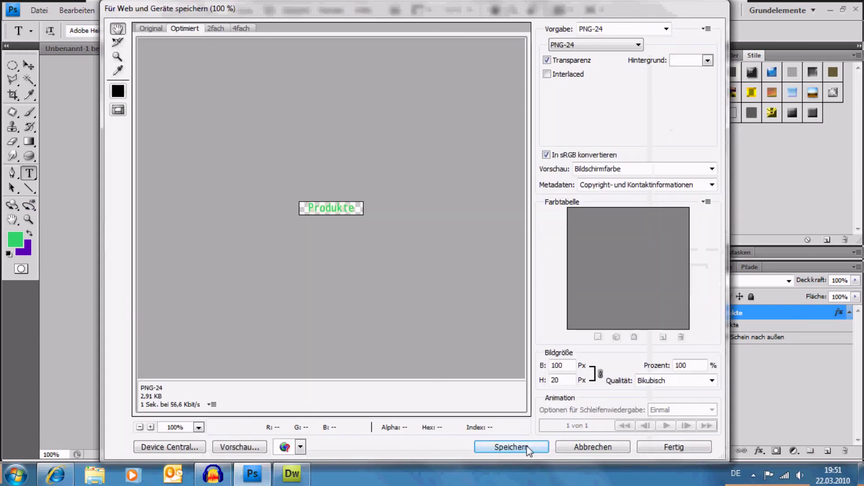
left_click(563, 446)
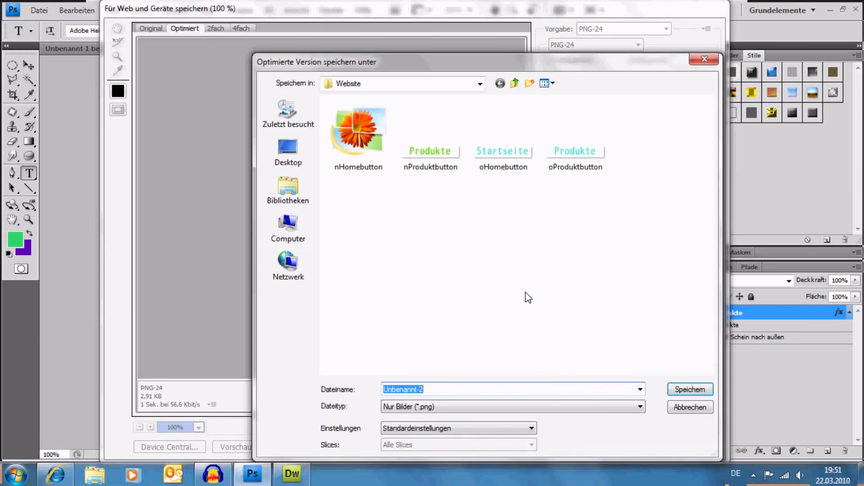
double_click(434, 169)
left_click(519, 260)
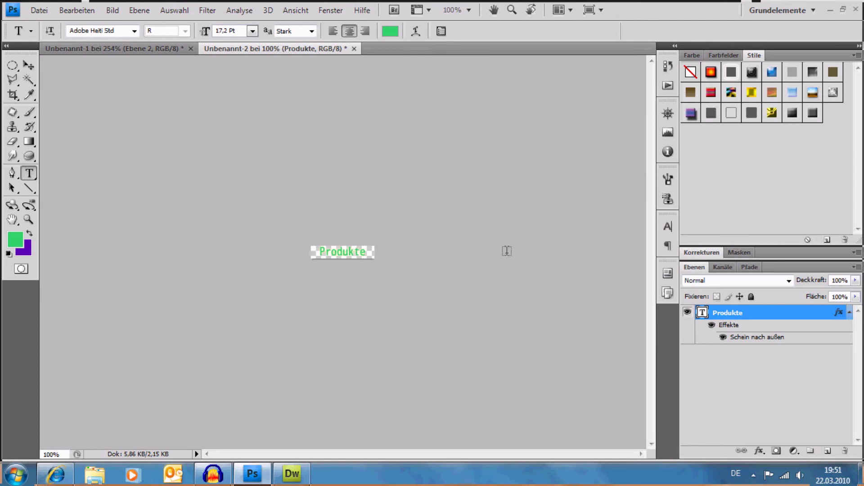
- Duplicate the Produkte text layer into a new document named Overbutton
right_click(785, 318)
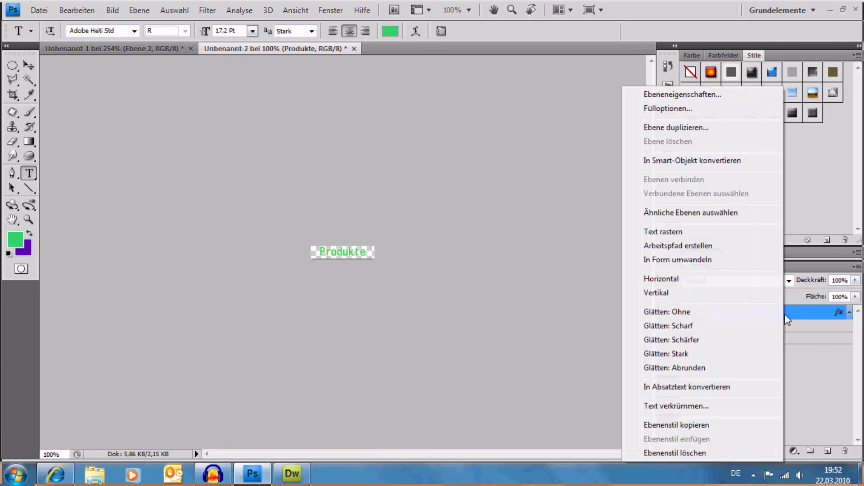
left_click(701, 131)
left_click(361, 191)
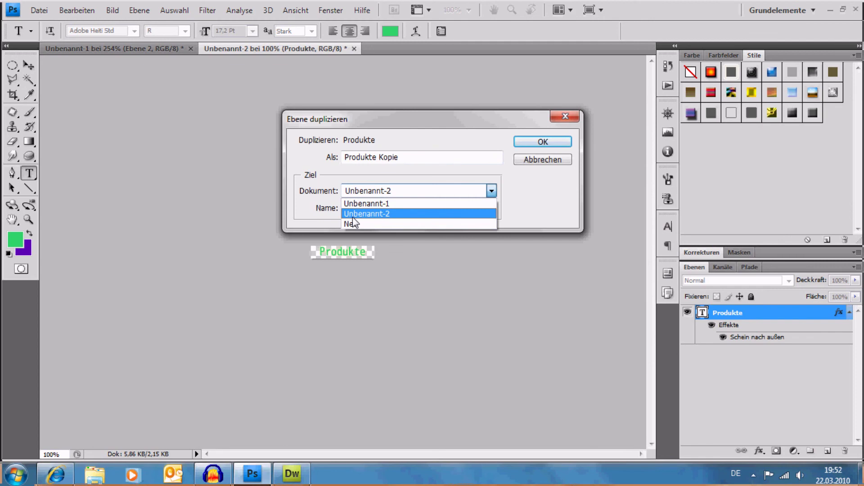
left_click(353, 223)
type("Overbutton")
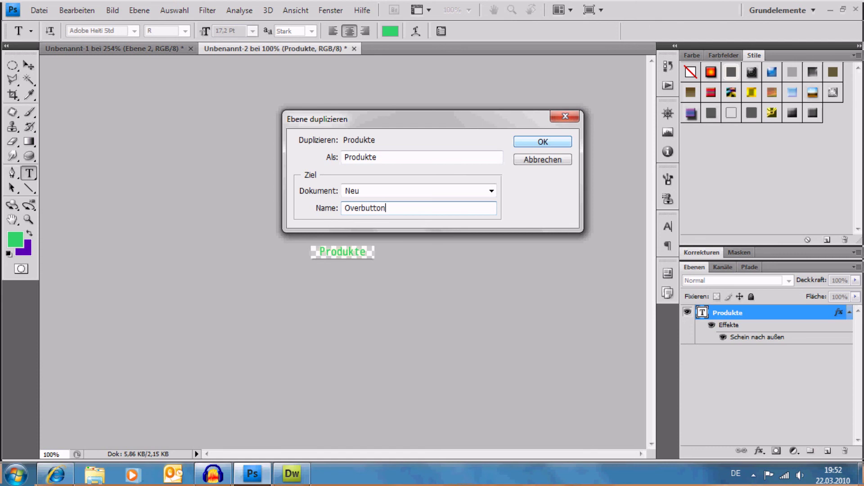
left_click(517, 143)
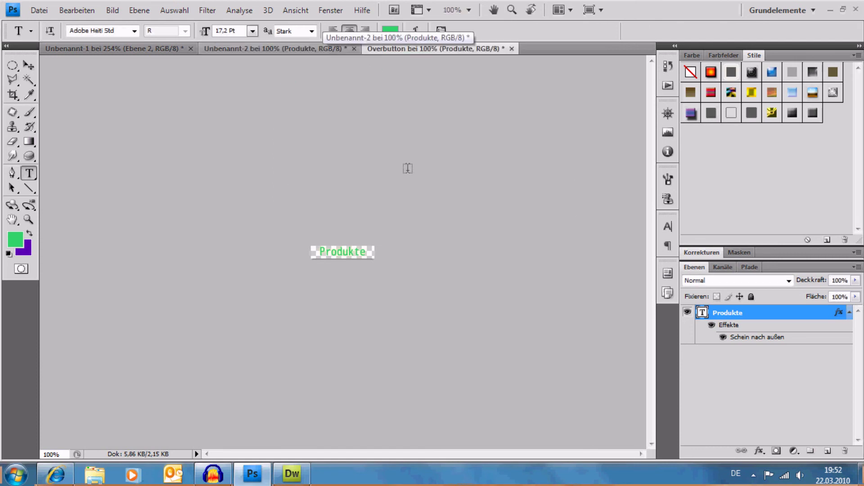
double_click(703, 311)
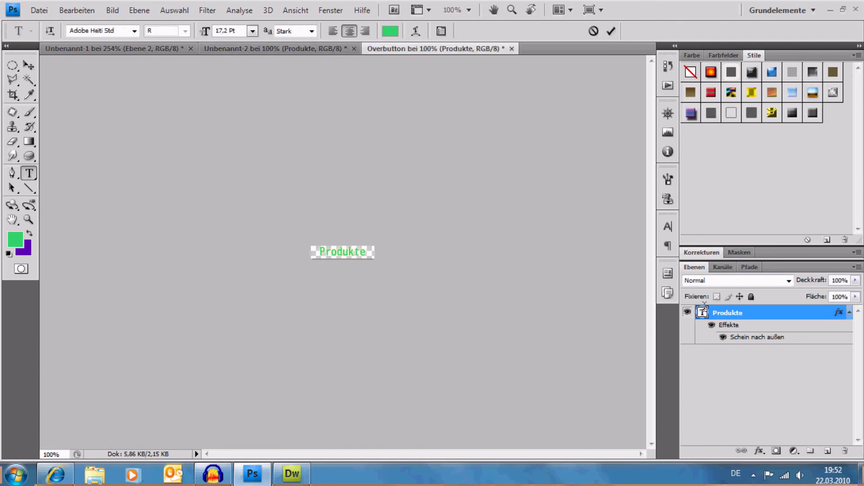
- Recolour all the Produkte text from green to teal (hue 175) and commit
key("ctrl+a")
left_click(390, 31)
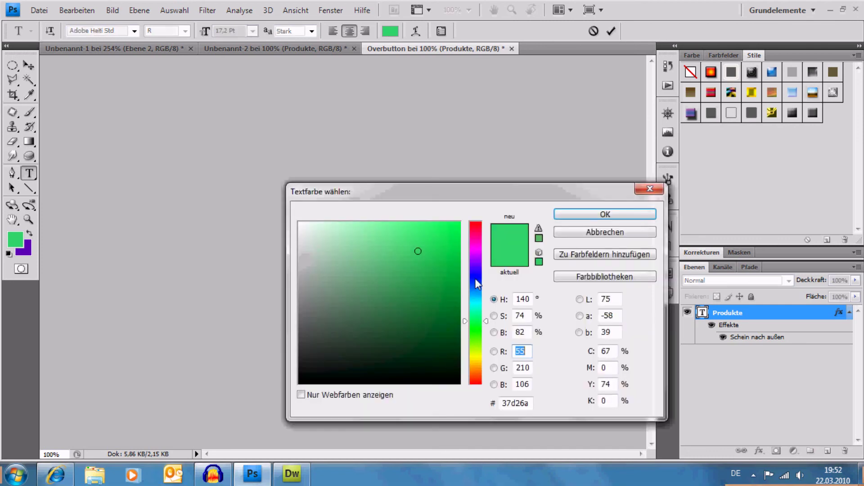
left_click_drag(481, 315, 480, 307)
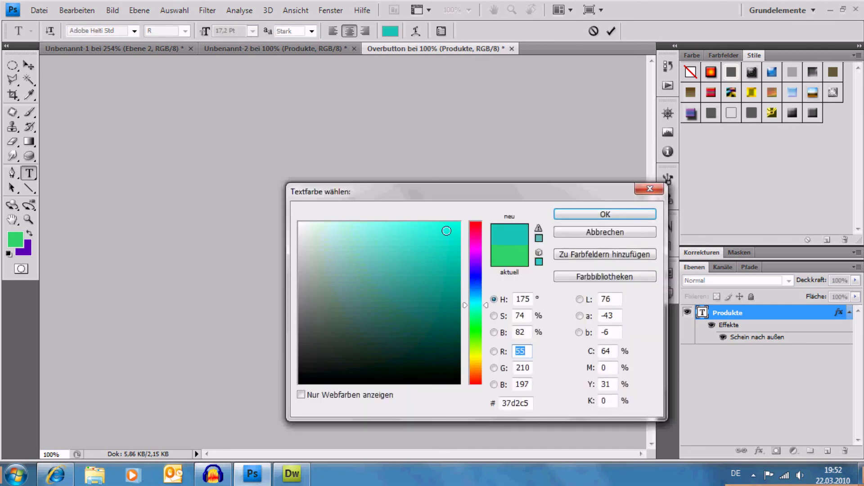
key("Return")
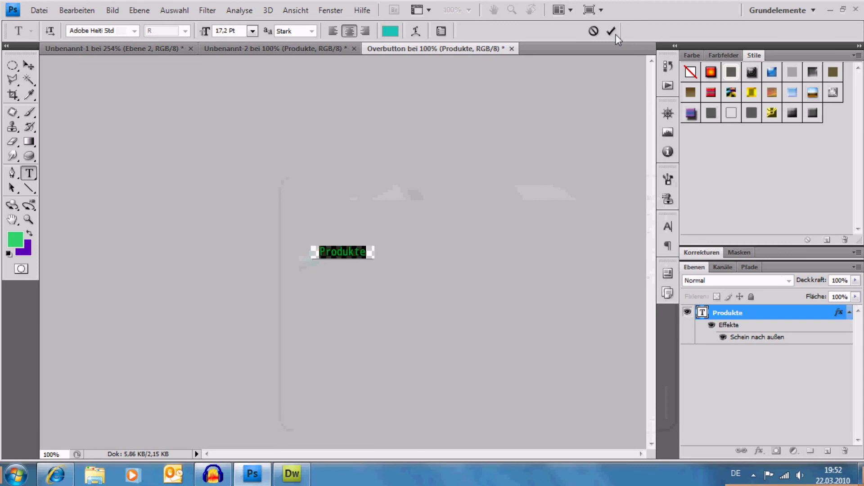
left_click(612, 31)
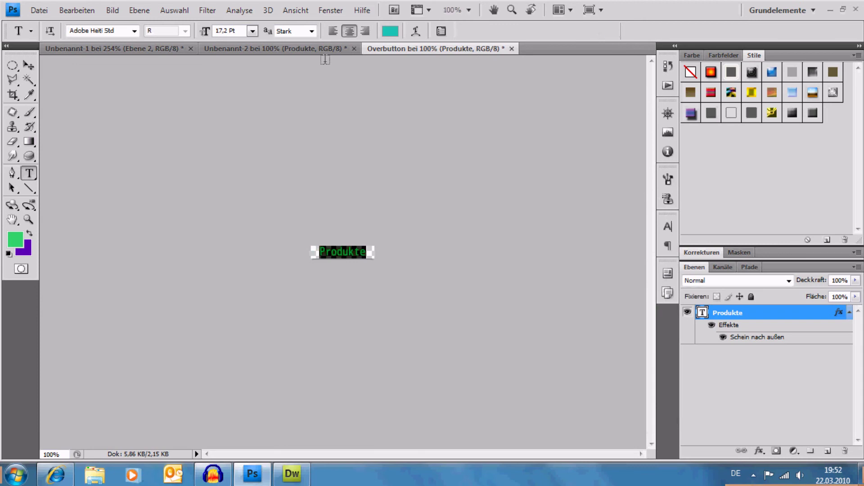
left_click(32, 10)
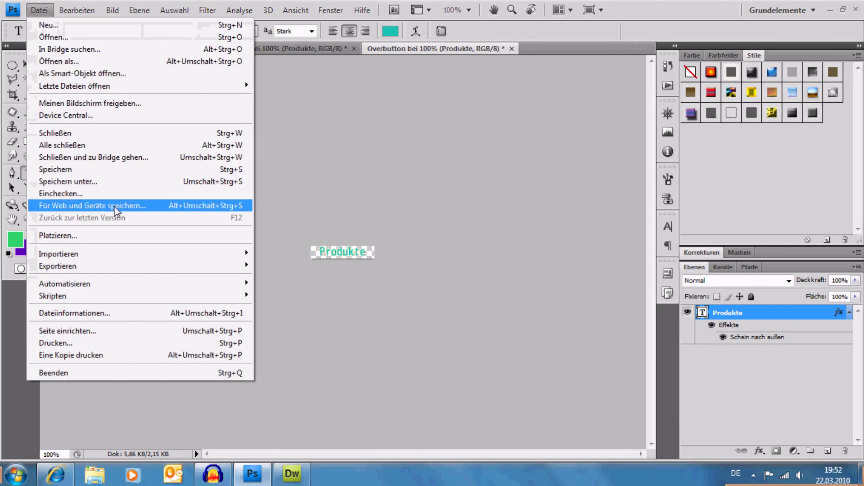
- Export the teal button as PNG-24, replacing oProduktbutton in the Website folder
left_click(123, 206)
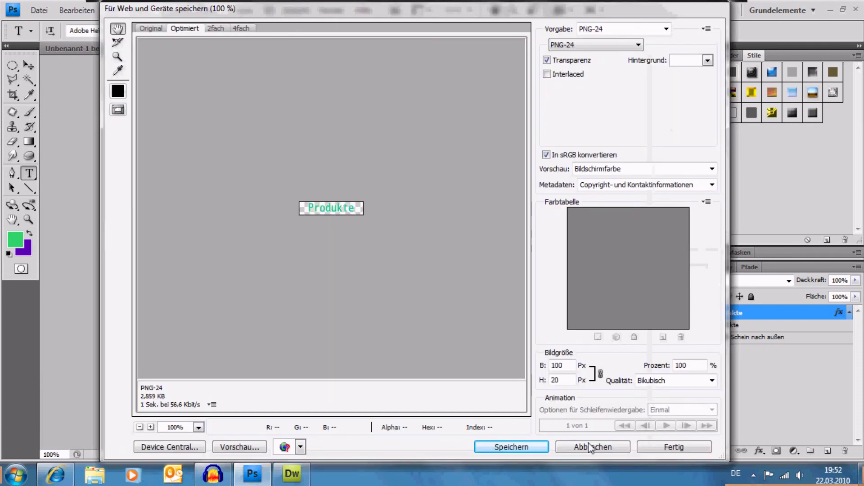
left_click(511, 447)
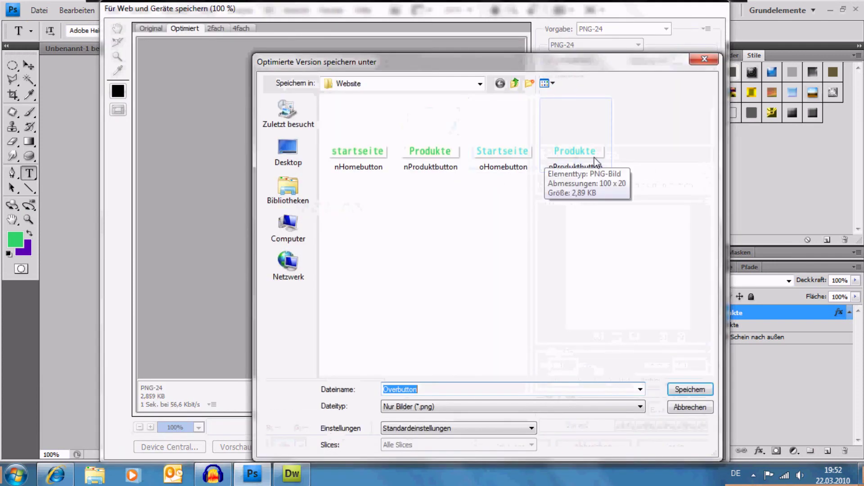
left_click(593, 157)
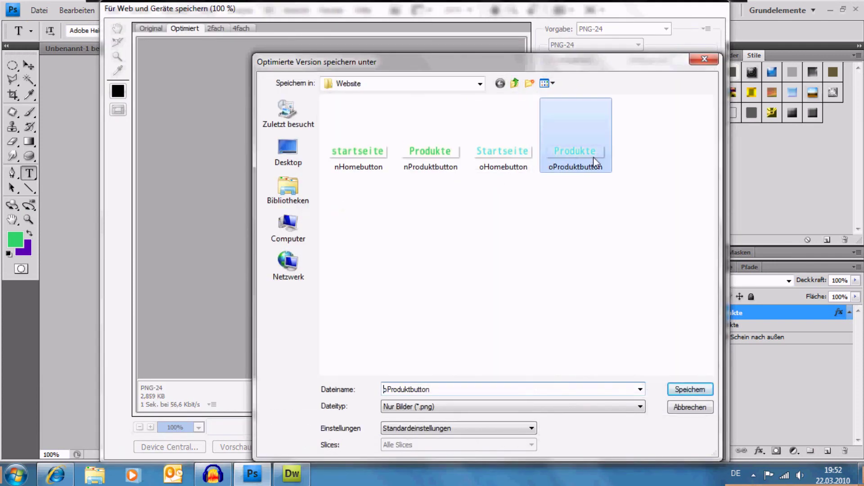
double_click(593, 157)
left_click(534, 266)
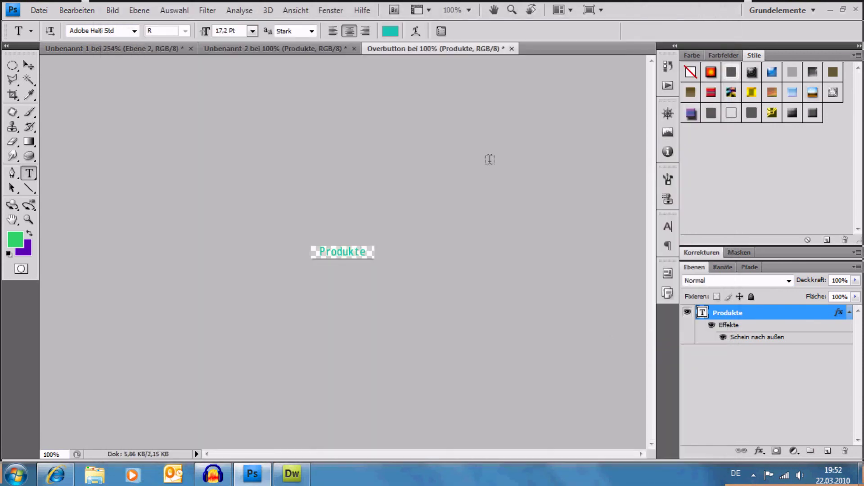
- Replace the teal Overbutton label 'Produkte' with 'Startseite' and commit the text, keeping its glow
left_click(533, 261)
left_click(703, 326)
double_click(704, 314)
left_click(376, 240)
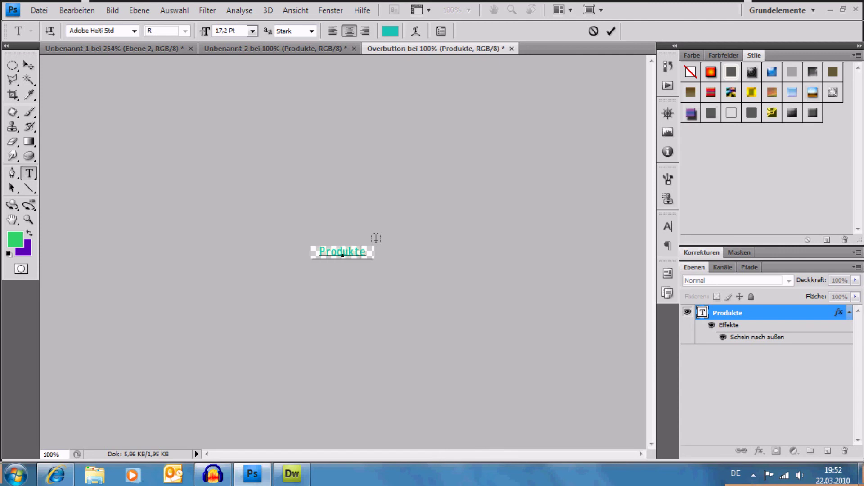
left_click(612, 34)
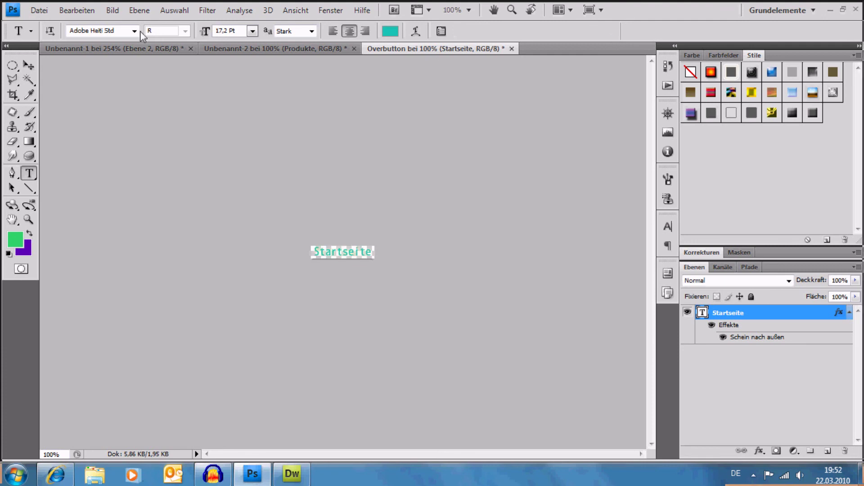
left_click(40, 10)
left_click(117, 206)
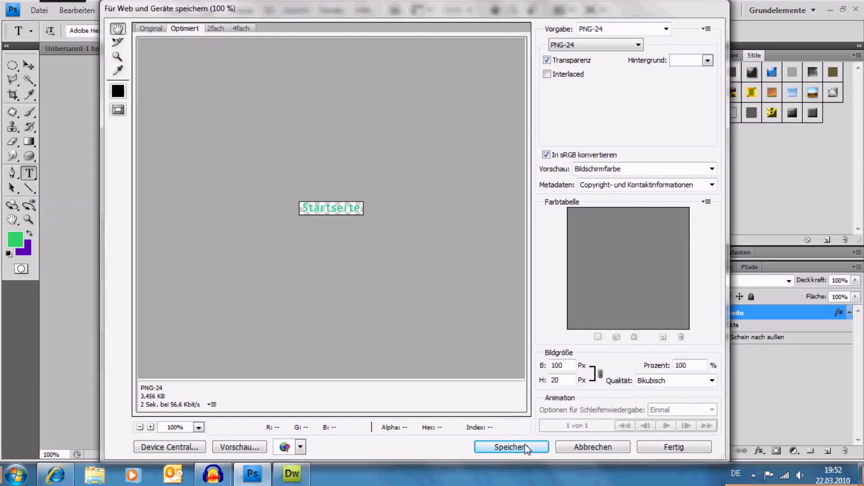
- Save the teal Startseite button for web, overwriting the existing oHomebutton PNG
left_click(521, 447)
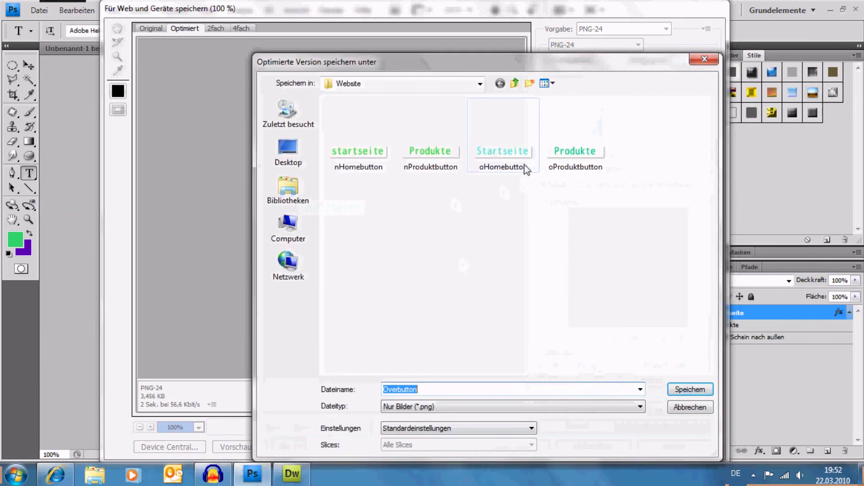
left_click(503, 153)
left_click(693, 389)
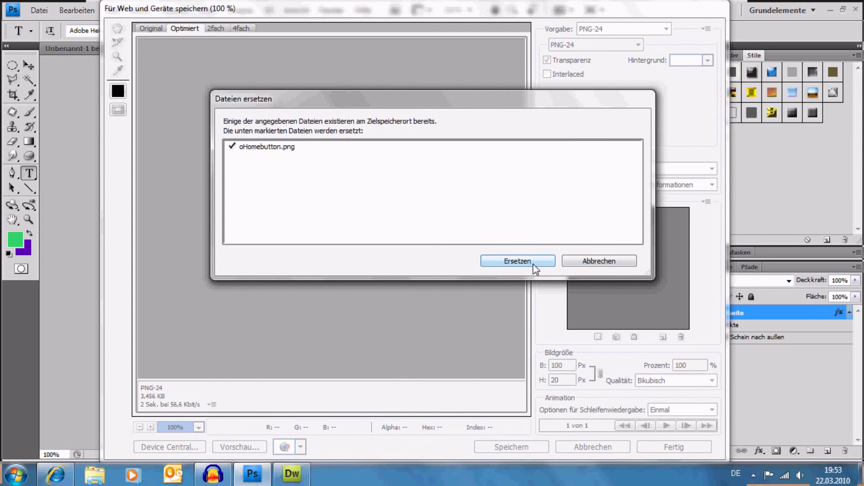
left_click(533, 264)
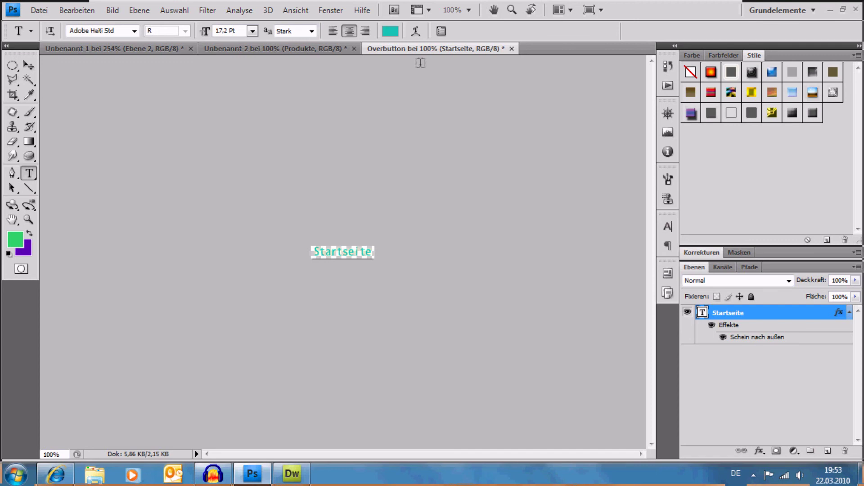
left_click(39, 10)
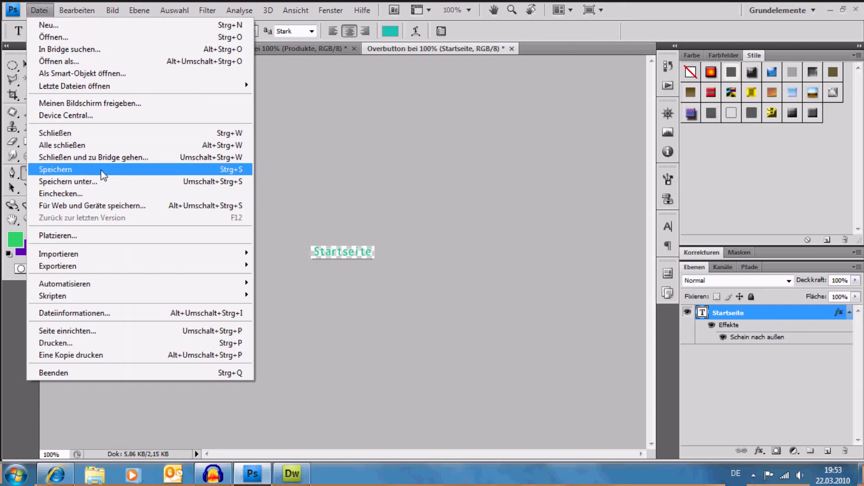
- Close Photoshop, discarding changes to Overbutton, Unbenannt-2 and Unbenannt-1
left_click(857, 10)
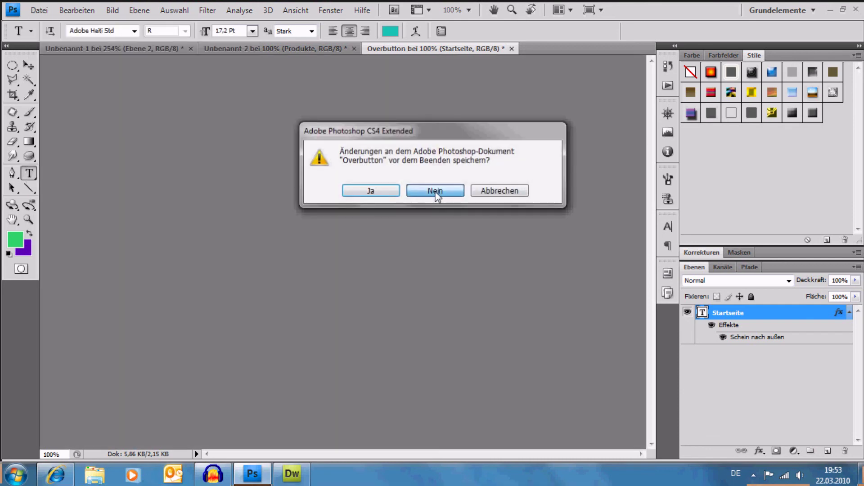
left_click(437, 192)
left_click(425, 194)
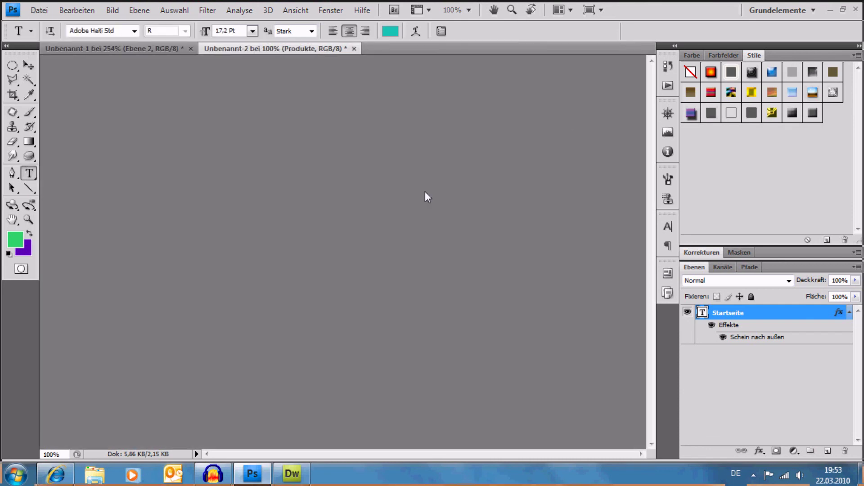
left_click(429, 191)
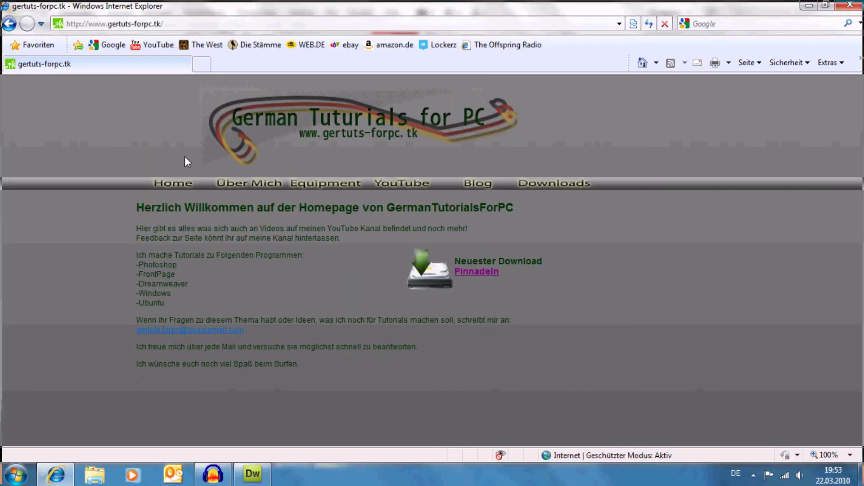